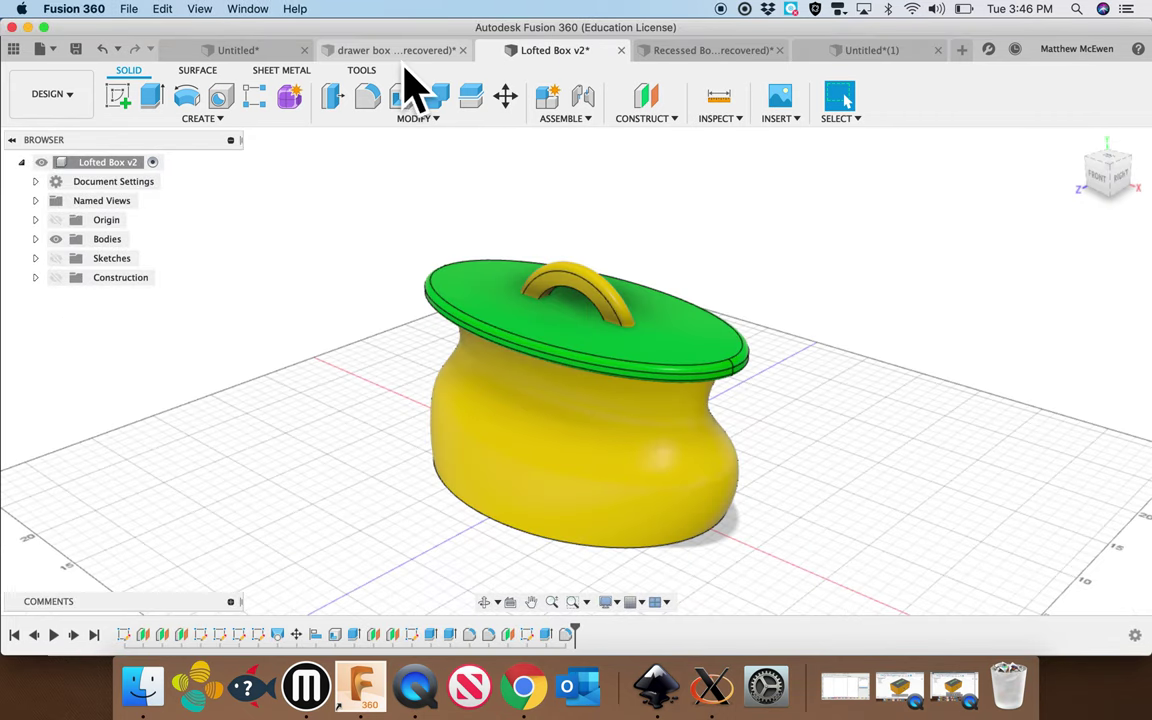
# Switch to the drawer box design and inspect the drawers by hiding the purple case body and showing it again
pyautogui.click(398, 50)
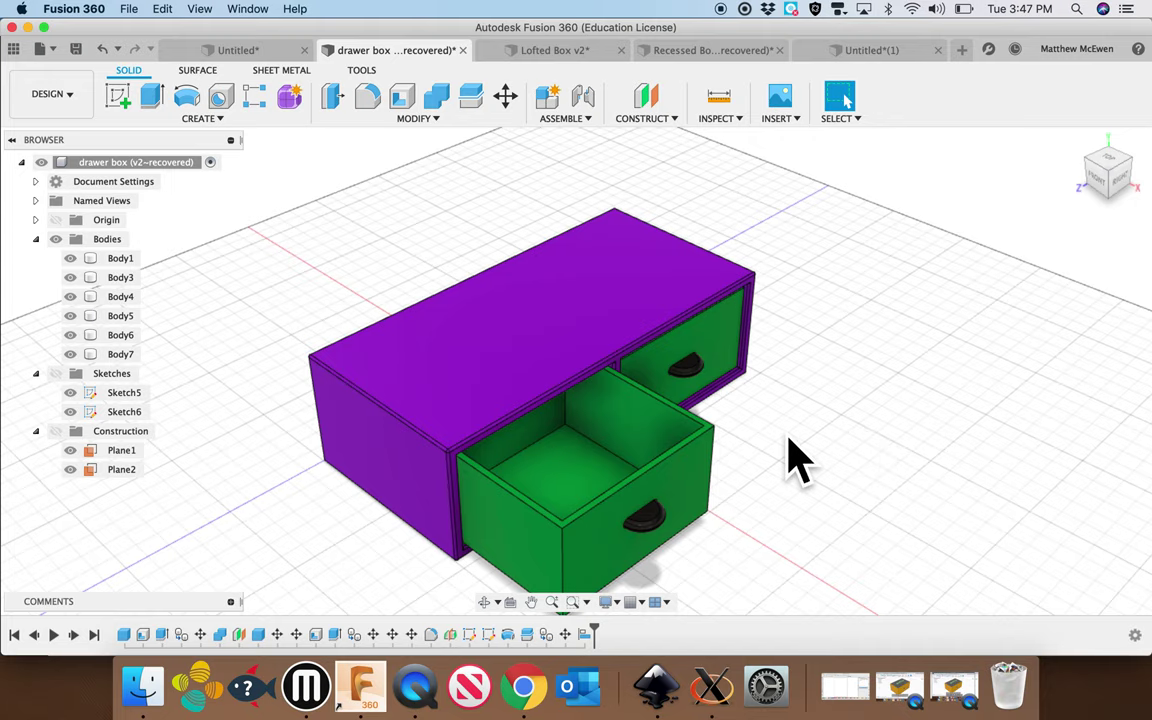
pyautogui.keyDown('shift'); pyautogui.hscroll(5, 788, 438); pyautogui.keyUp('shift')
pyautogui.keyDown('shift'); pyautogui.hscroll(-5, 788, 438); pyautogui.keyUp('shift')
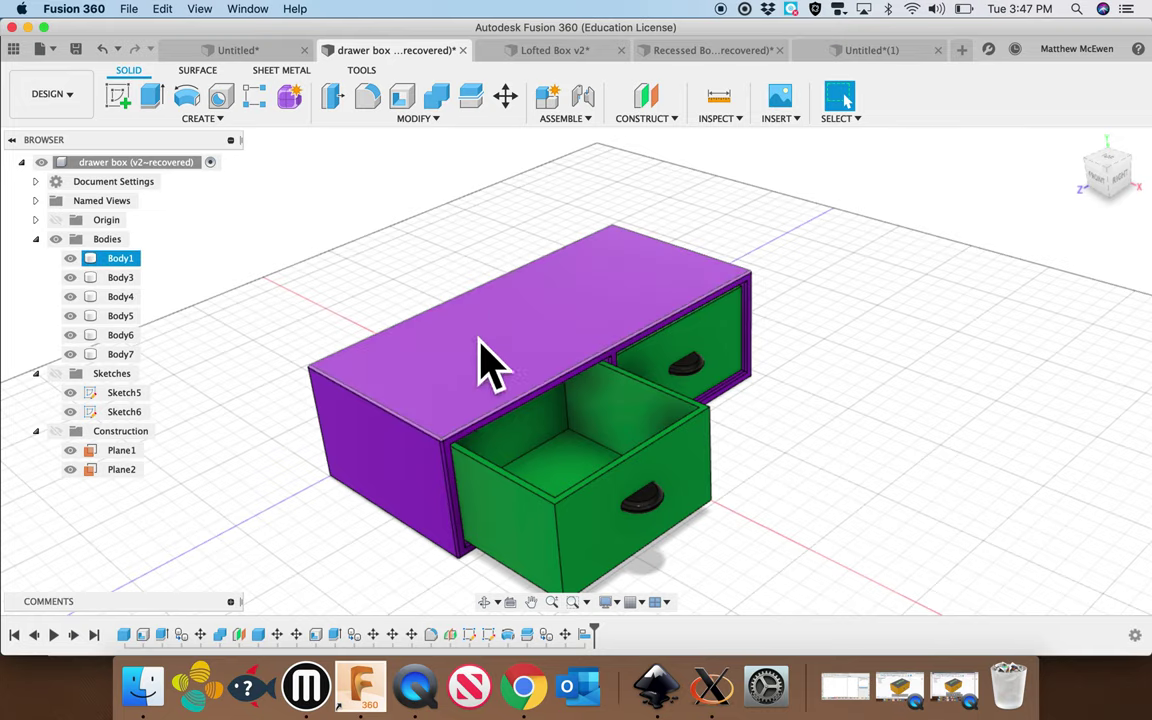
pyautogui.keyDown('shift'); pyautogui.scroll(-5, 821, 390); pyautogui.keyUp('shift')
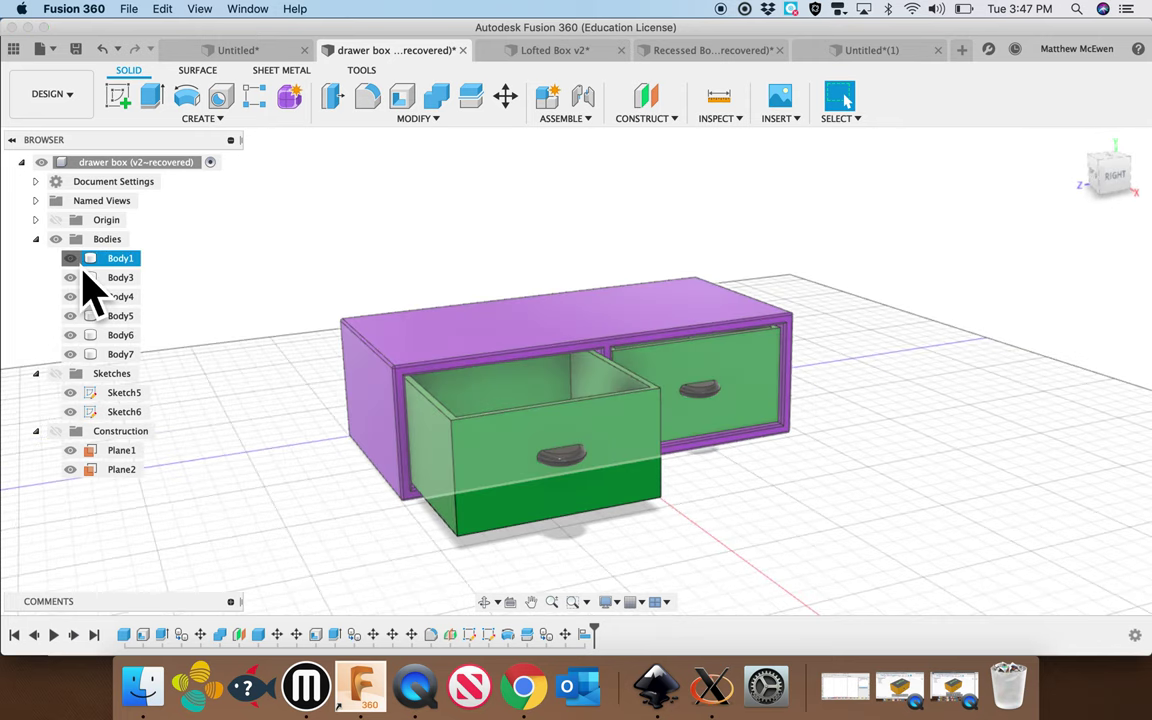
pyautogui.click(72, 260)
pyautogui.keyDown('shift'); pyautogui.scroll(5, 309, 420); pyautogui.keyUp('shift')
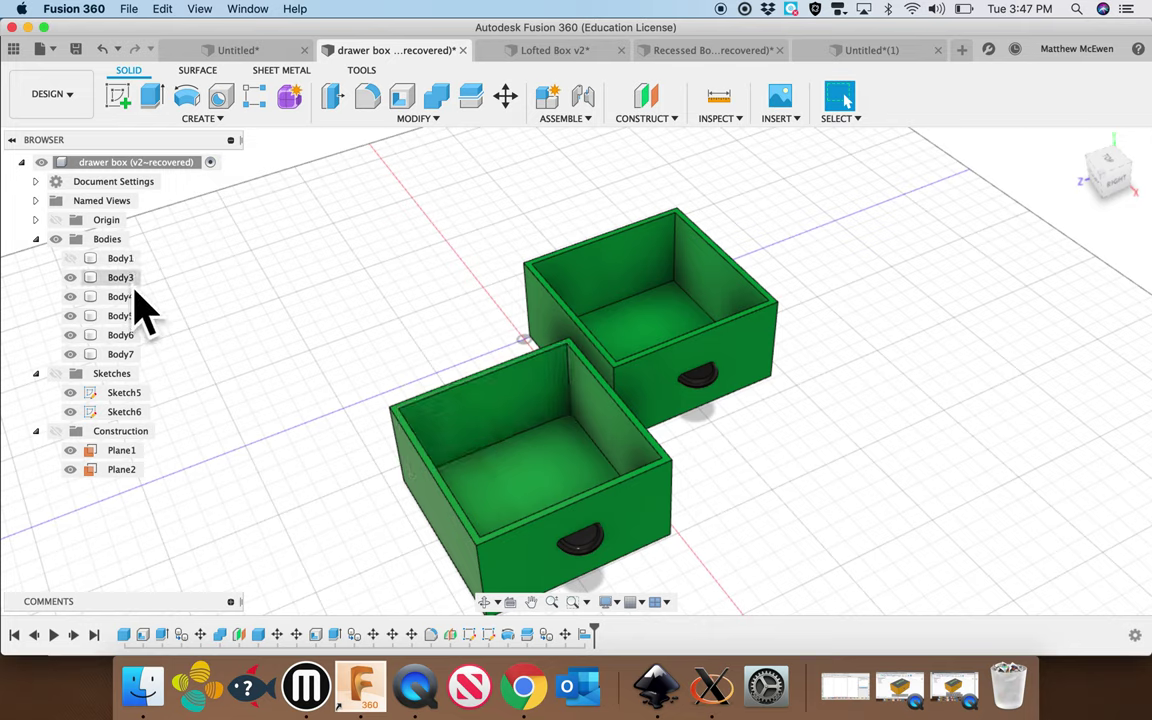
pyautogui.click(71, 258)
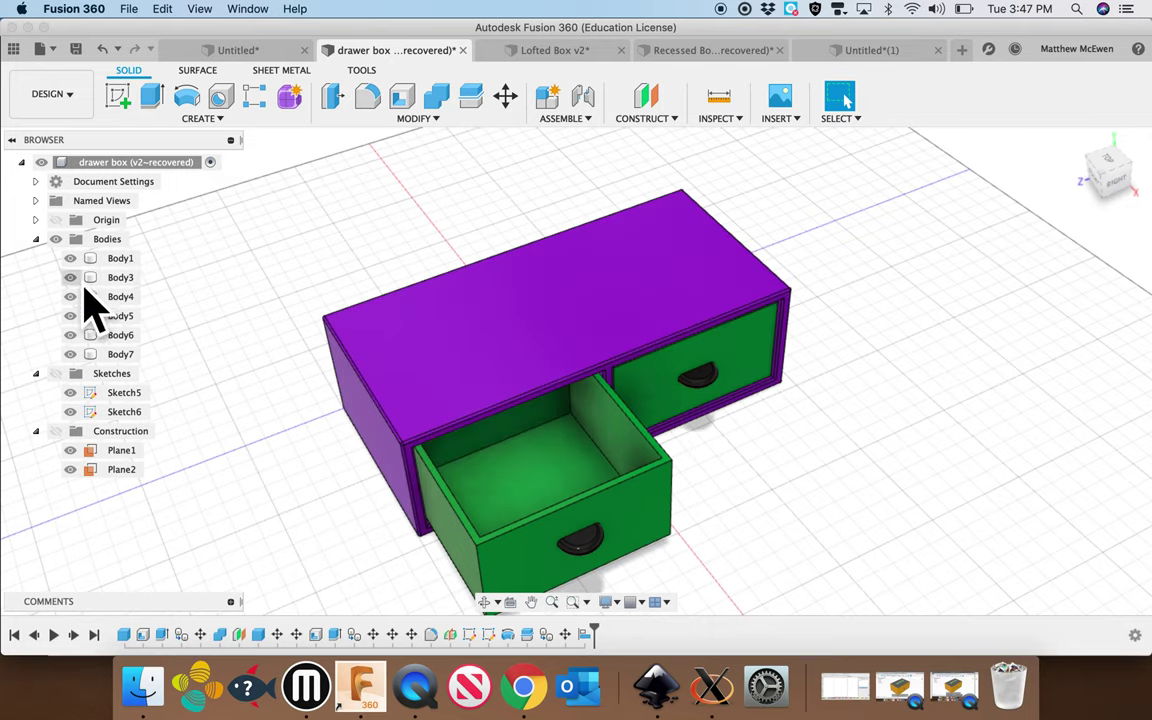
# Hide Body3 and Body5 of the pulled-out drawer to see the empty compartment, and show Body3 again
pyautogui.click(71, 277)
pyautogui.click(72, 315)
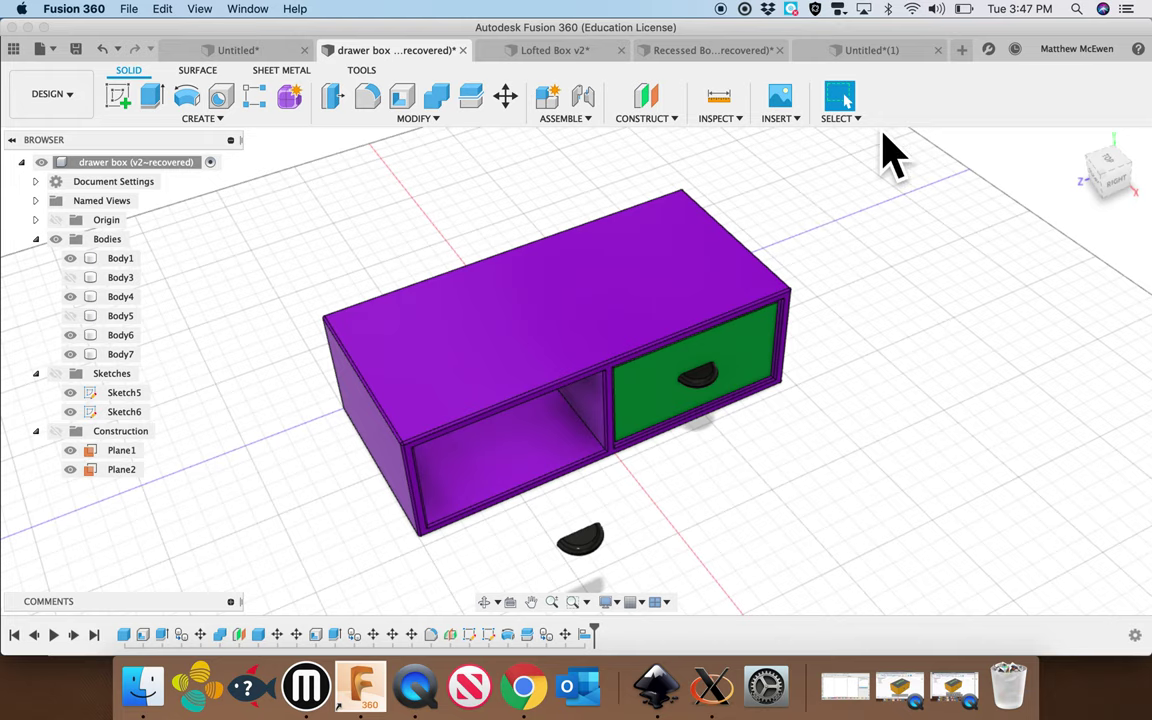
pyautogui.click(80, 280)
pyautogui.press('v')
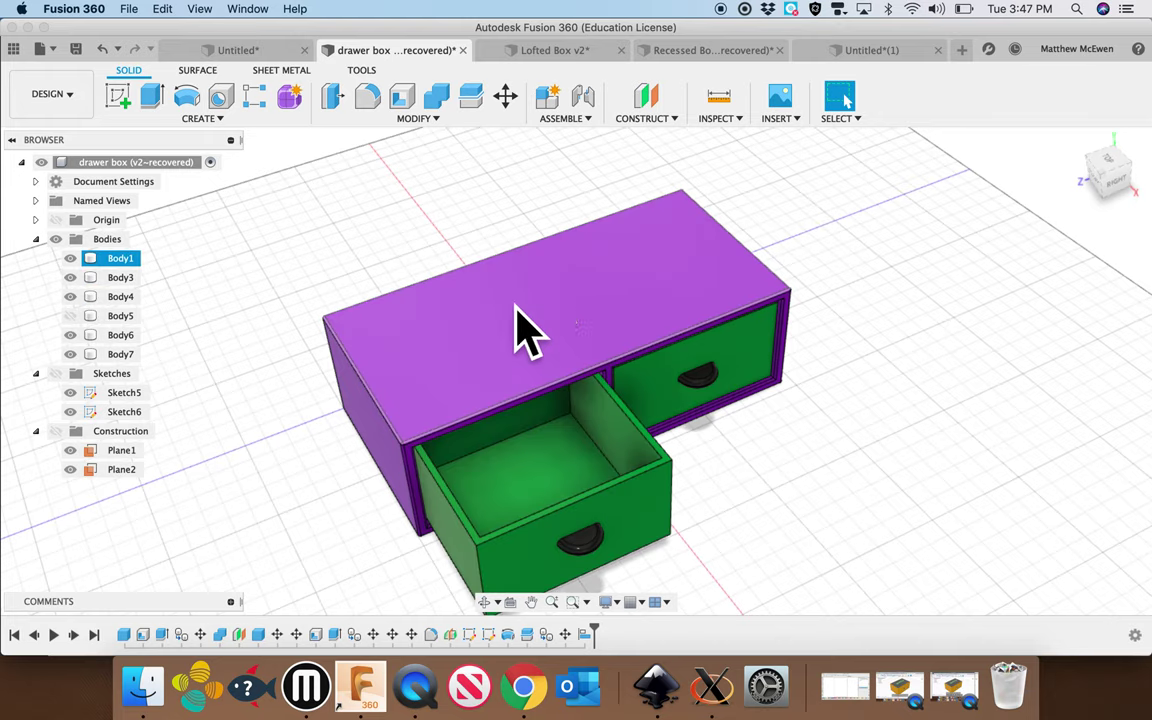
# In the empty untitled design, show the origin and create a 5 × 10 × 4 cm box as a new body from the origin on the horizontal plane
pyautogui.click(862, 50)
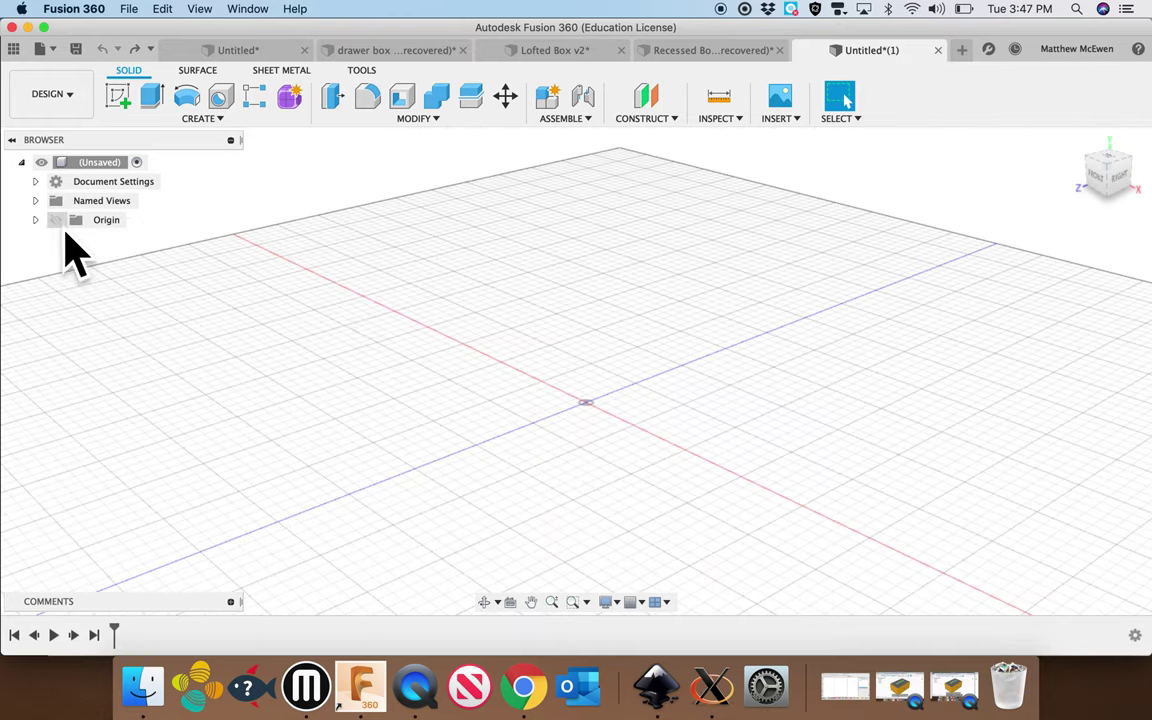
pyautogui.click(56, 220)
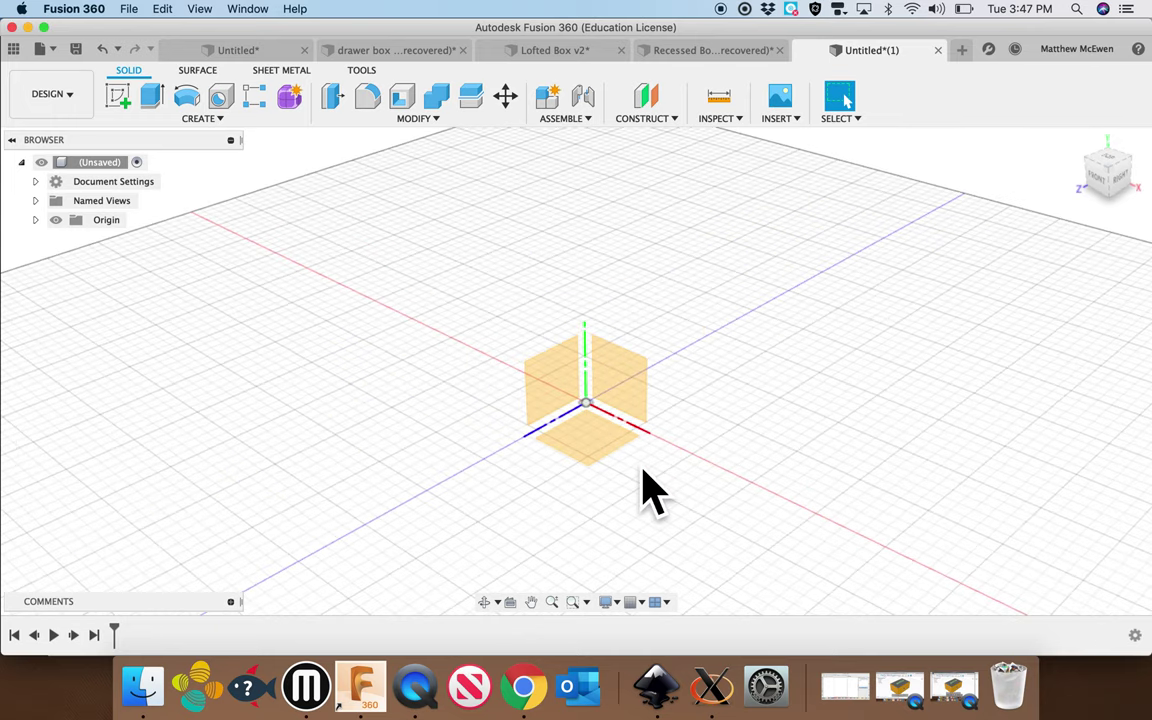
pyautogui.click(210, 122)
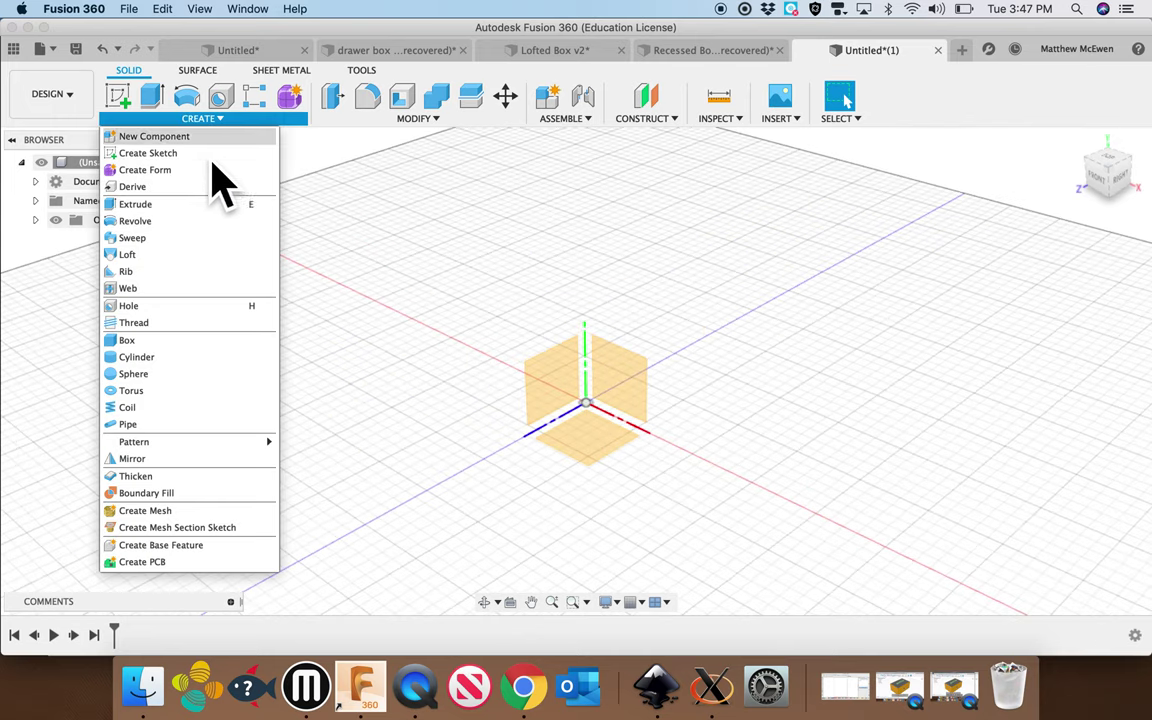
pyautogui.click(198, 341)
pyautogui.click(591, 440)
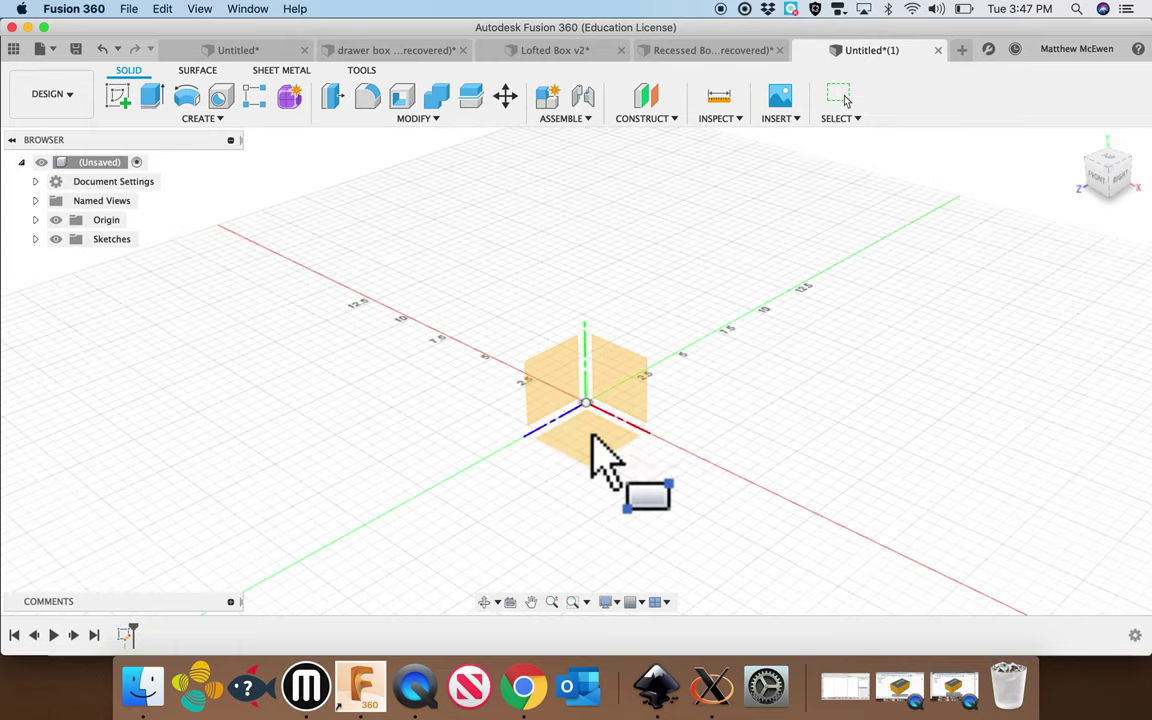
pyautogui.click(588, 405)
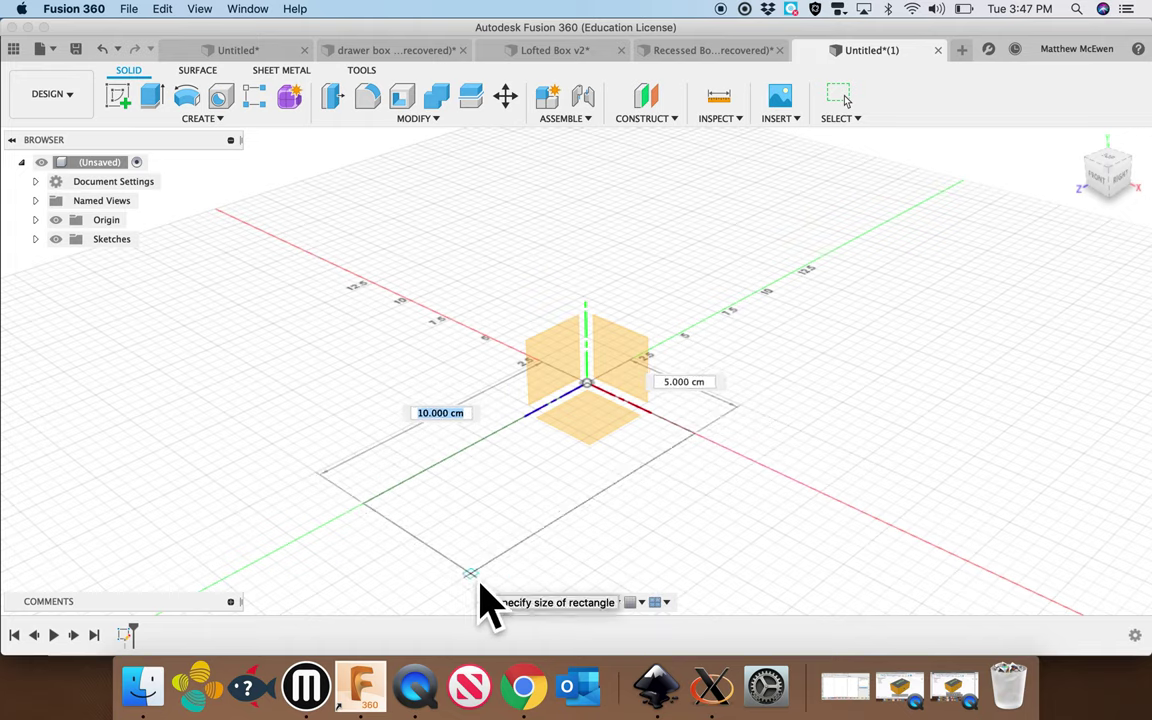
pyautogui.click(472, 578)
pyautogui.moveTo(560, 478); pyautogui.dragTo(560, 380)
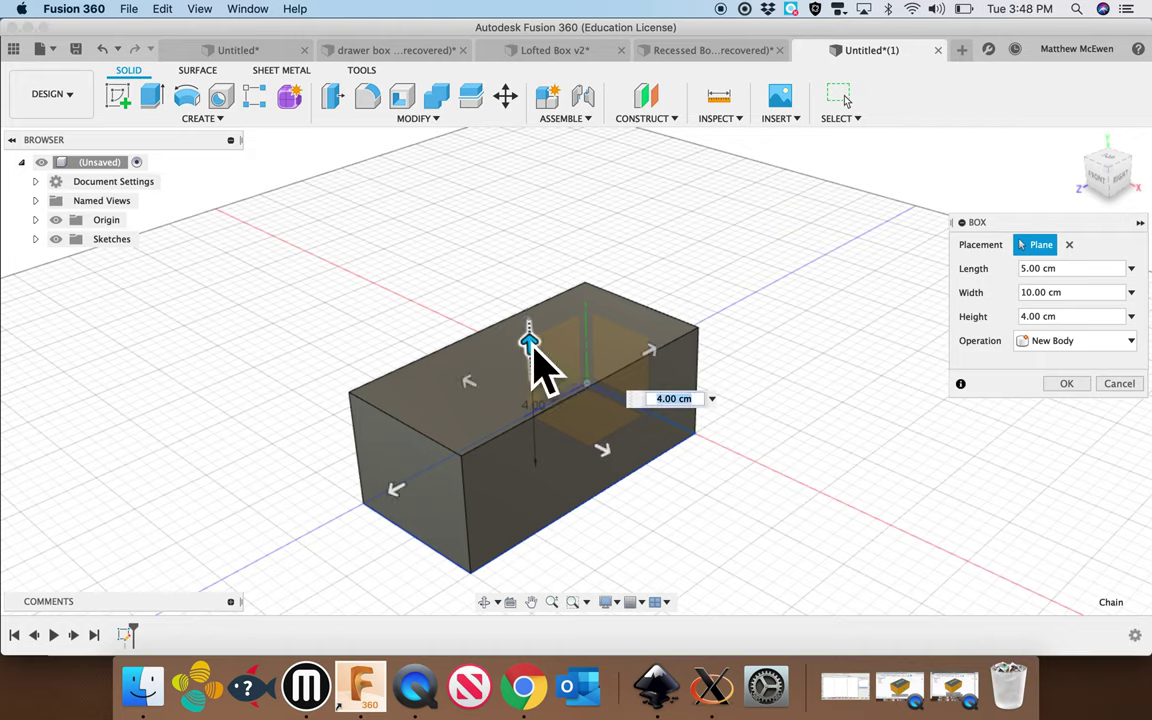
pyautogui.press('Return')
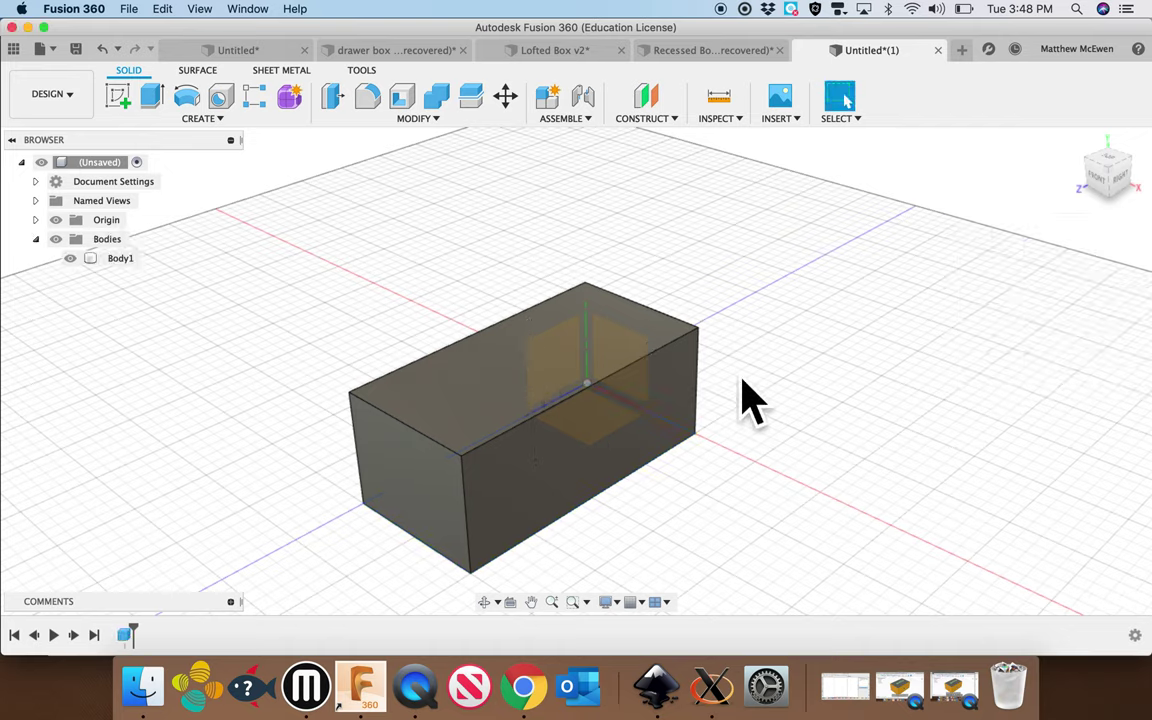
# Shell the whole box body with an inside thickness of 5 mm
pyautogui.click(408, 106)
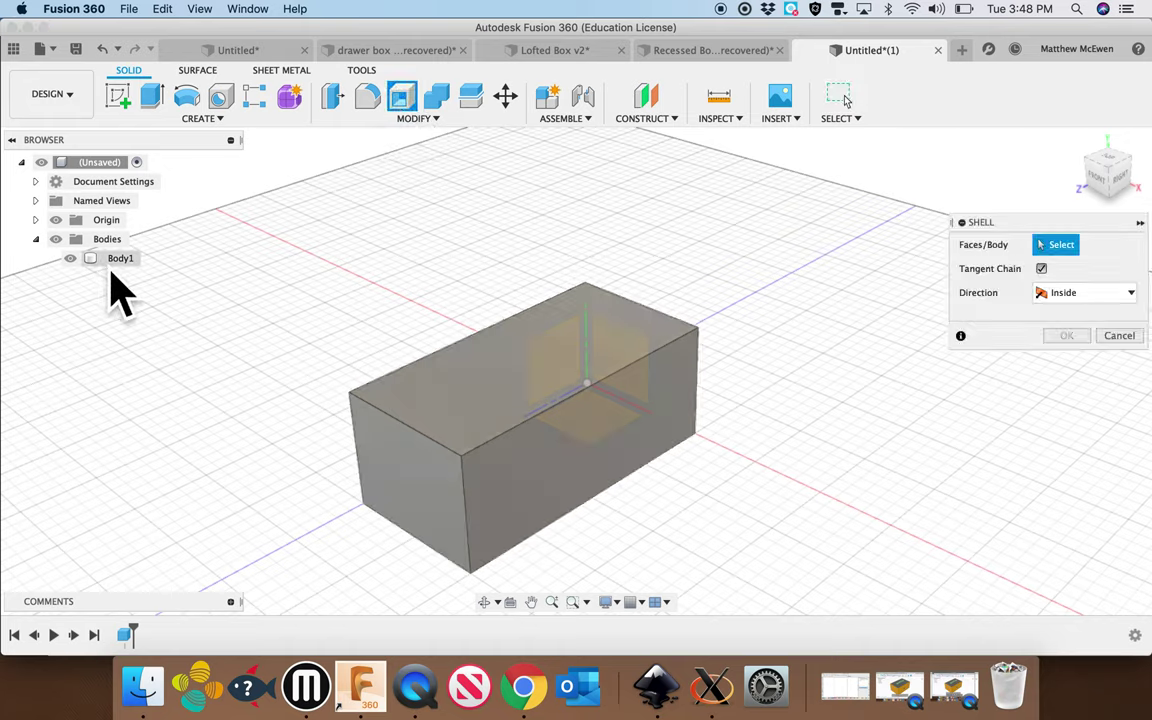
pyautogui.click(110, 262)
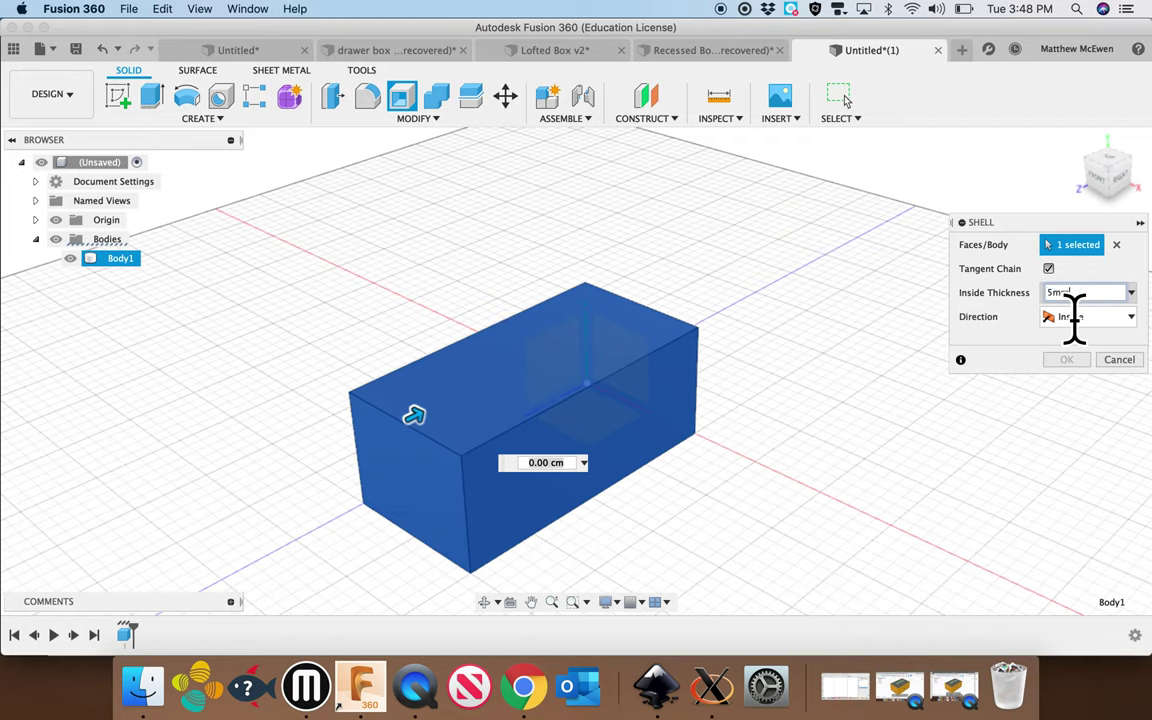
pyautogui.click(1075, 293)
pyautogui.write('5mm')
pyautogui.click(1066, 359)
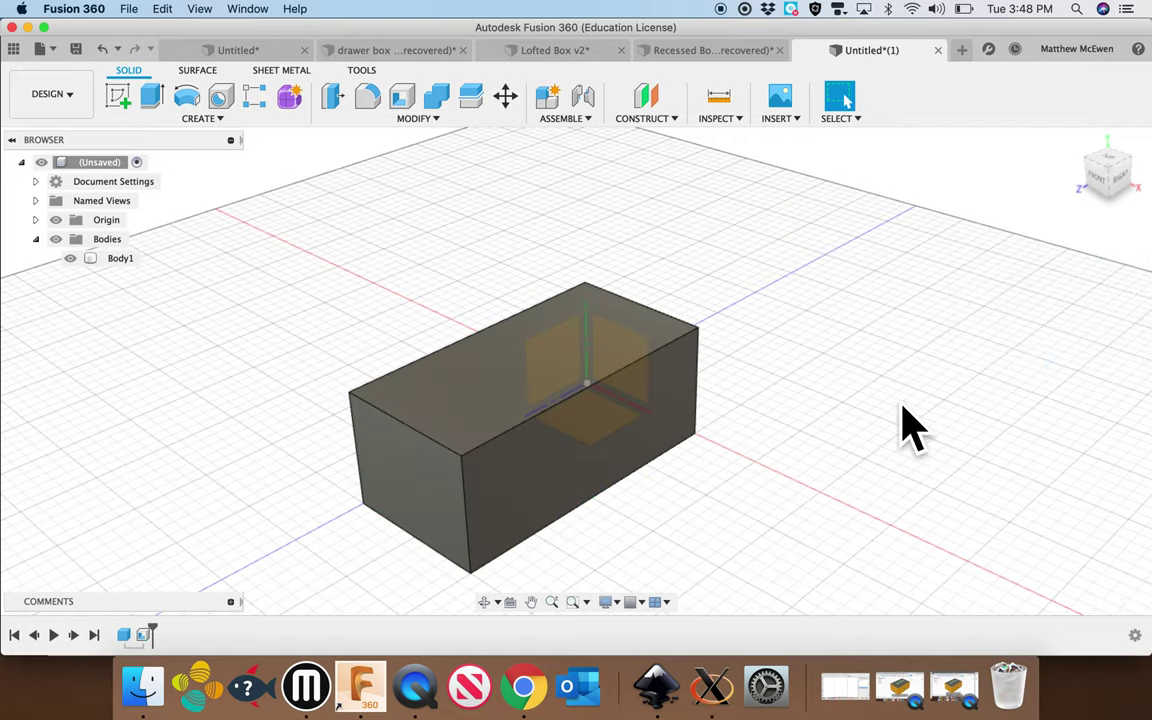
# Cut away the box's long front wall by extruding its face −0.5 cm, opening the hollow interior
pyautogui.click(563, 455)
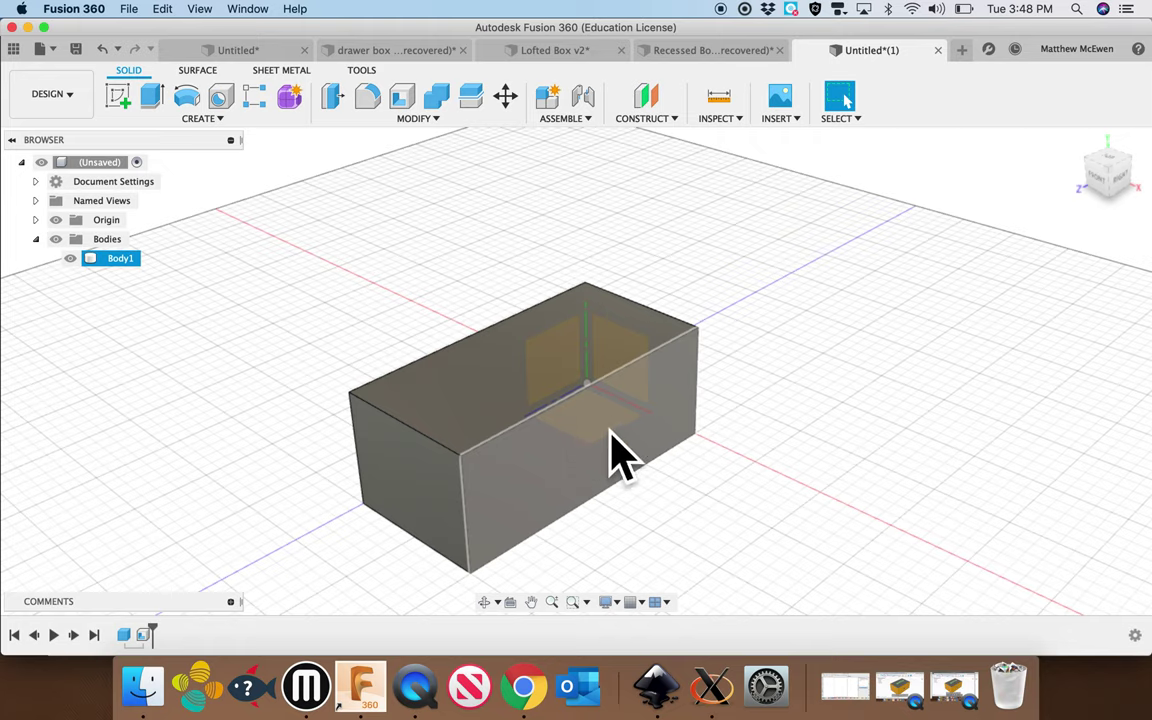
pyautogui.click(398, 240)
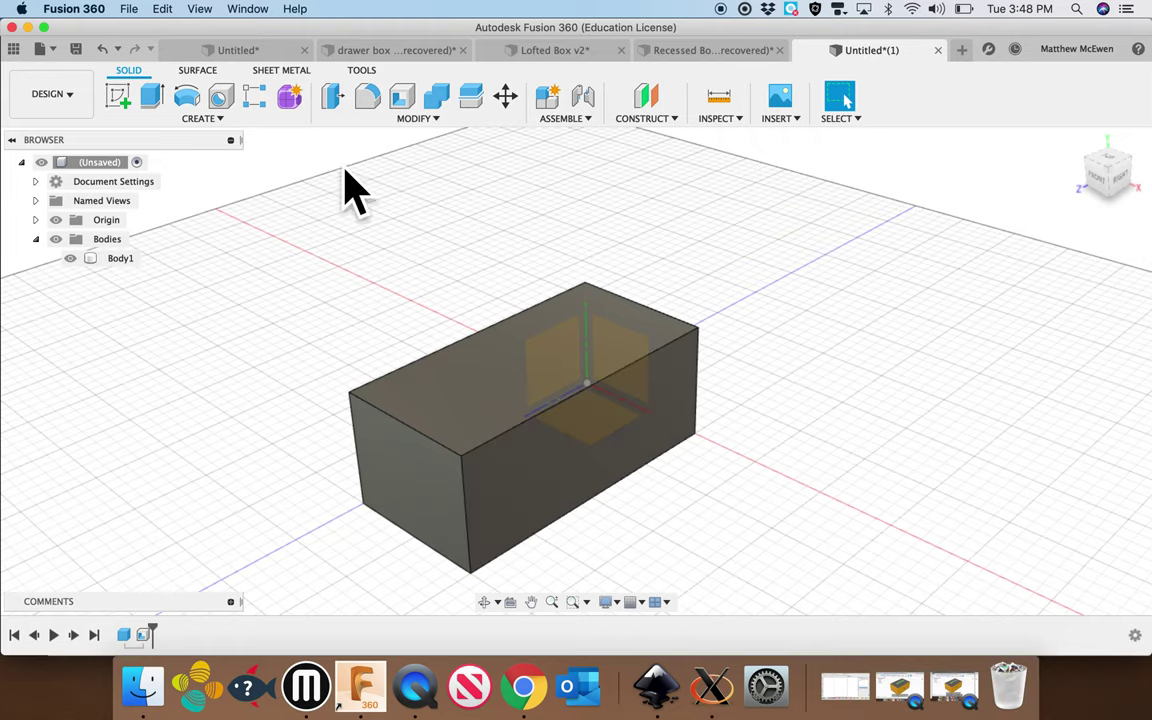
pyautogui.click(152, 100)
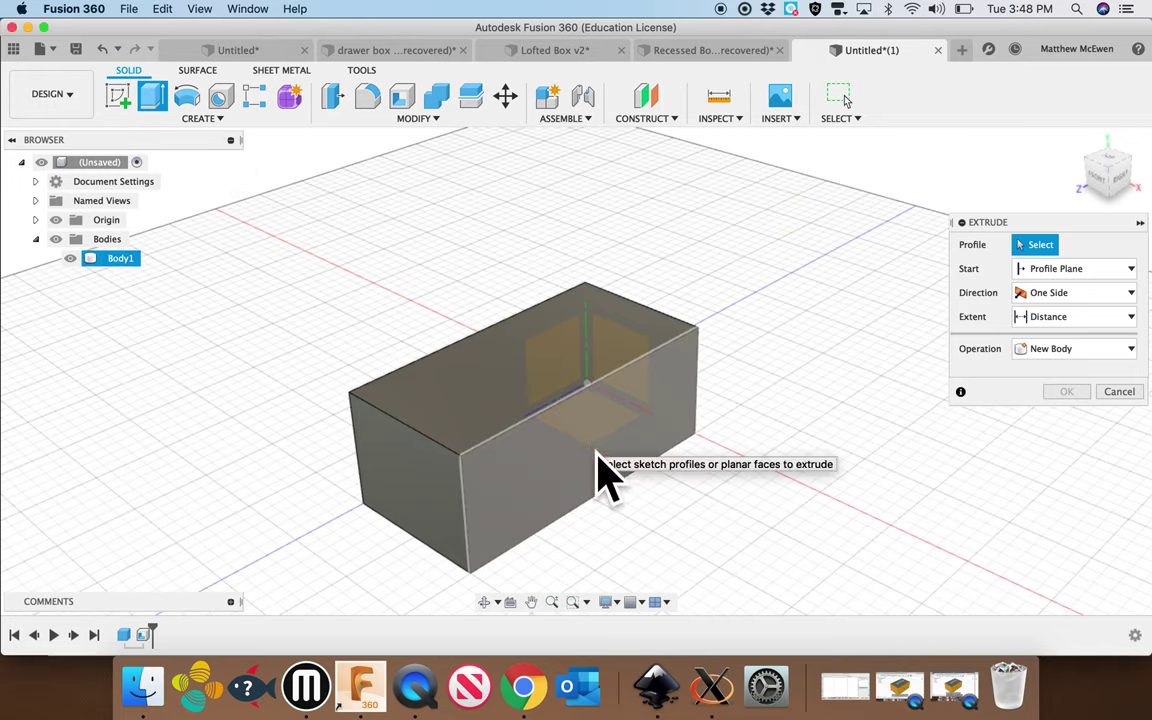
pyautogui.click(597, 455)
pyautogui.moveTo(620, 463); pyautogui.dragTo(607, 465)
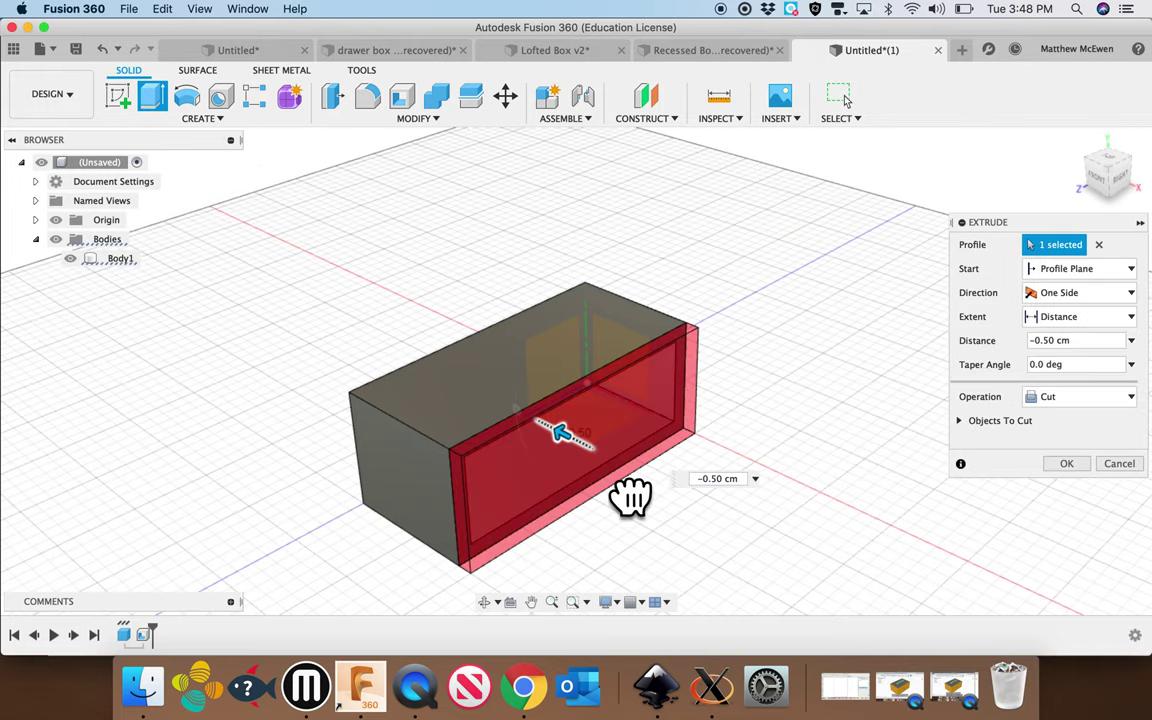
pyautogui.press('Return')
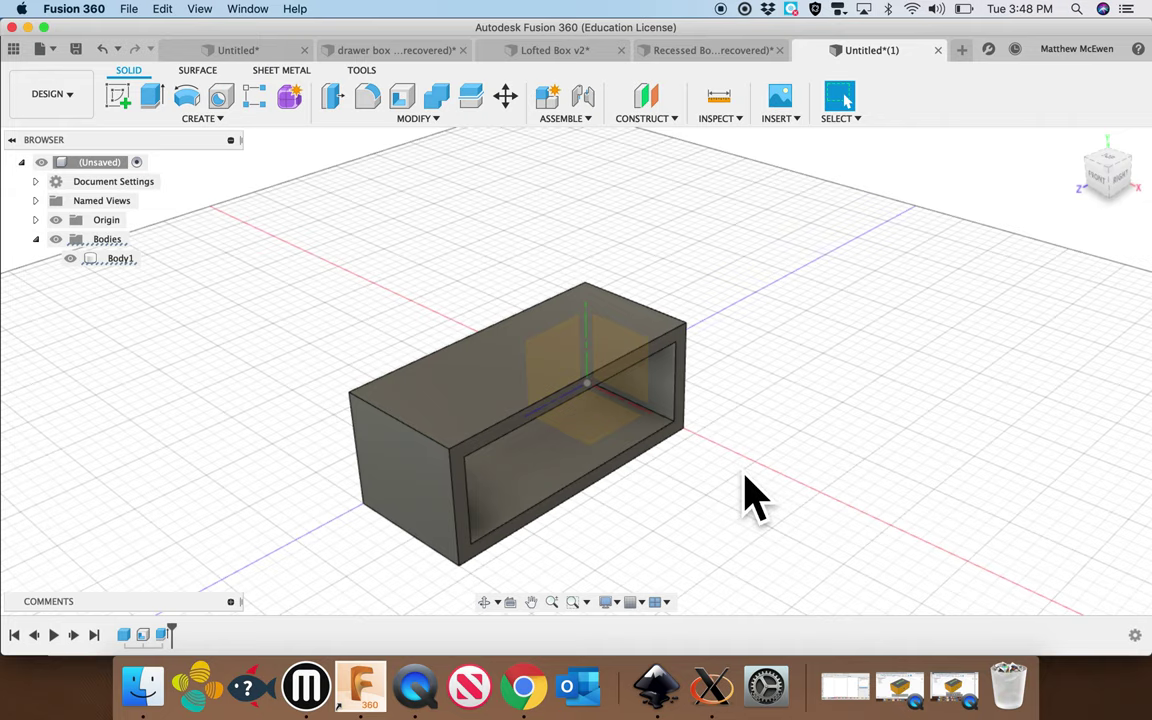
# Sketch on the box's open front face, offset the opening's inner rectangle 0.10 cm inward, and finish the sketch
pyautogui.keyDown('shift'); pyautogui.scroll(-5, 745, 476); pyautogui.keyUp('shift')
pyautogui.keyDown('shift'); pyautogui.scroll(4, 745, 476); pyautogui.keyUp('shift')
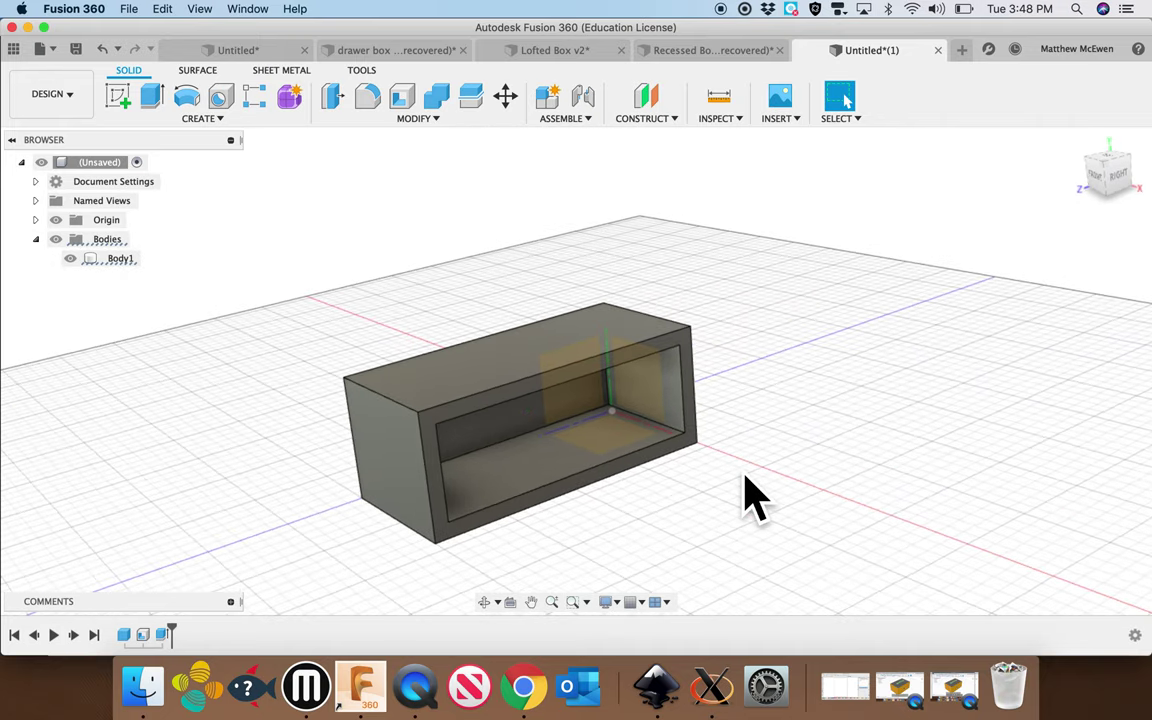
pyautogui.keyDown('shift'); pyautogui.scroll(-4, 745, 476); pyautogui.keyUp('shift')
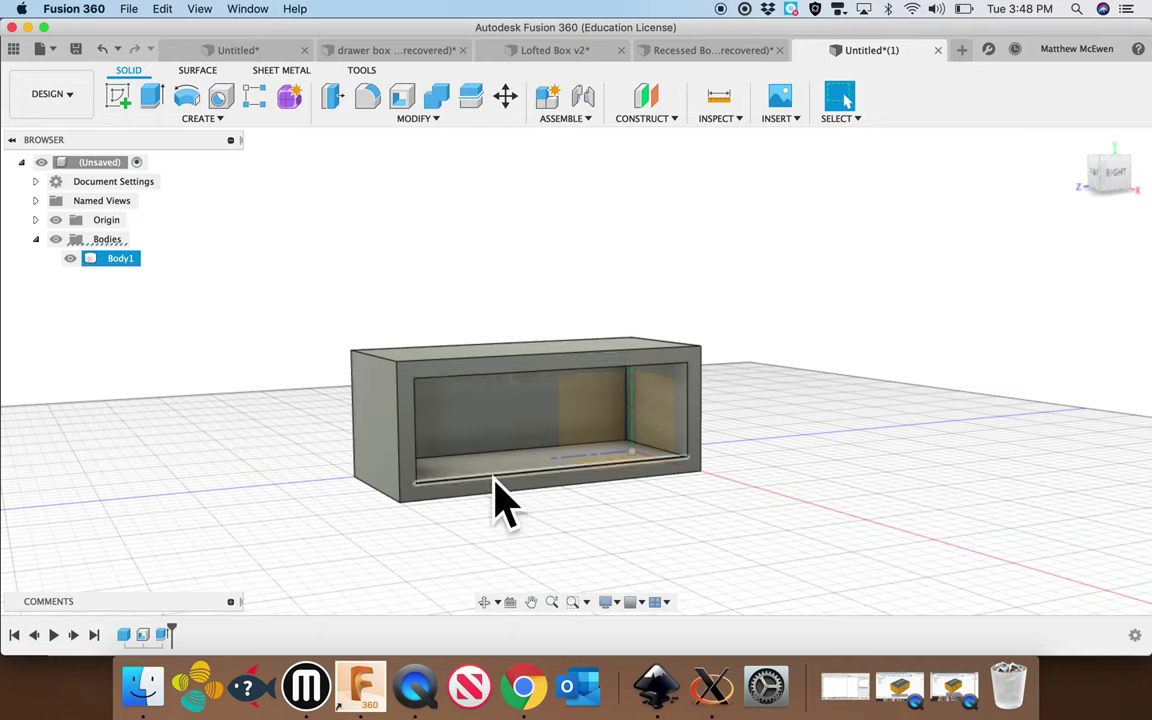
pyautogui.click(188, 121)
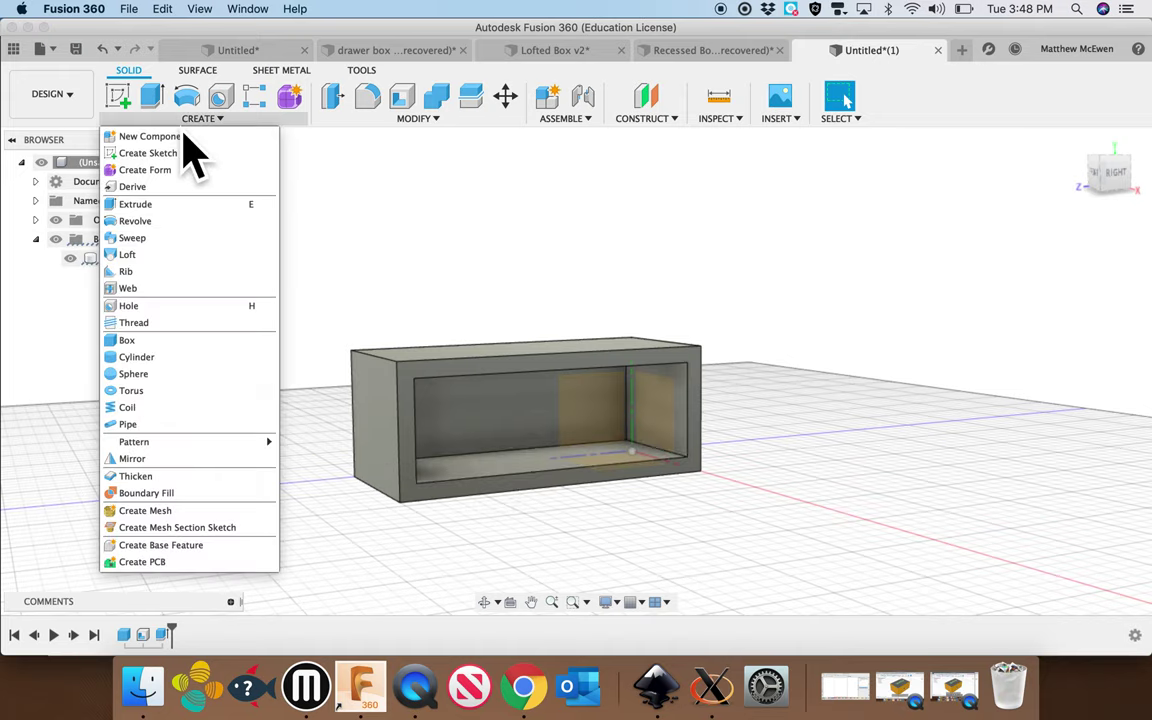
pyautogui.click(165, 155)
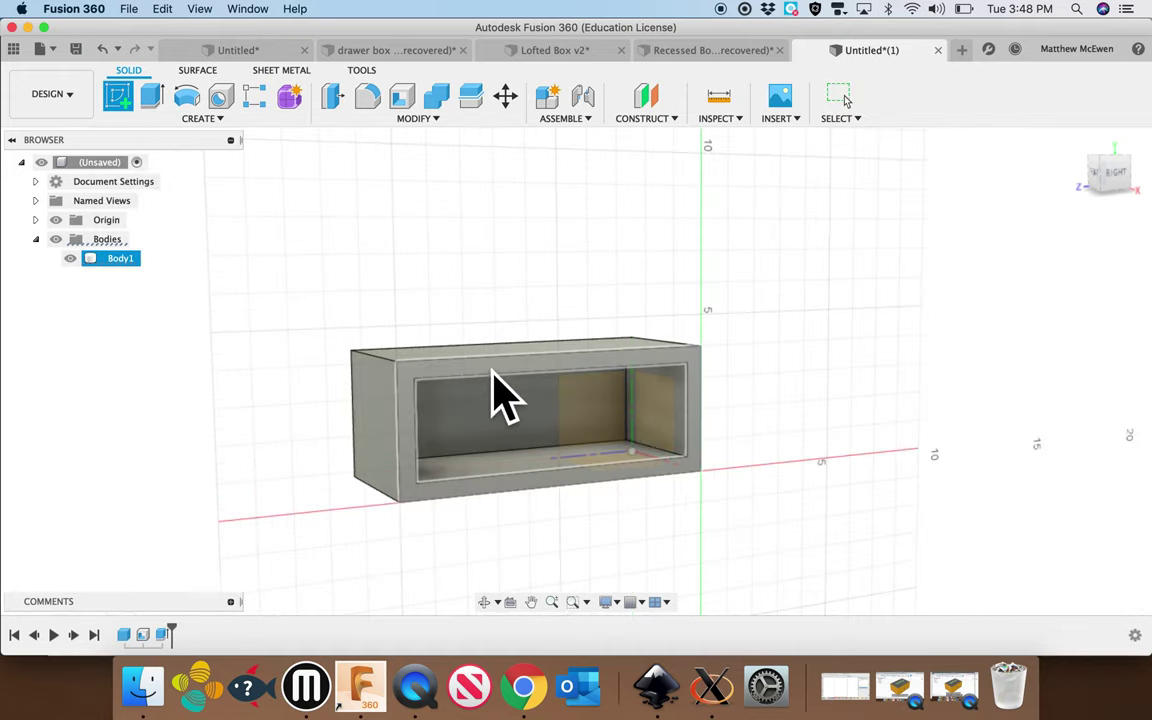
pyautogui.click(501, 398)
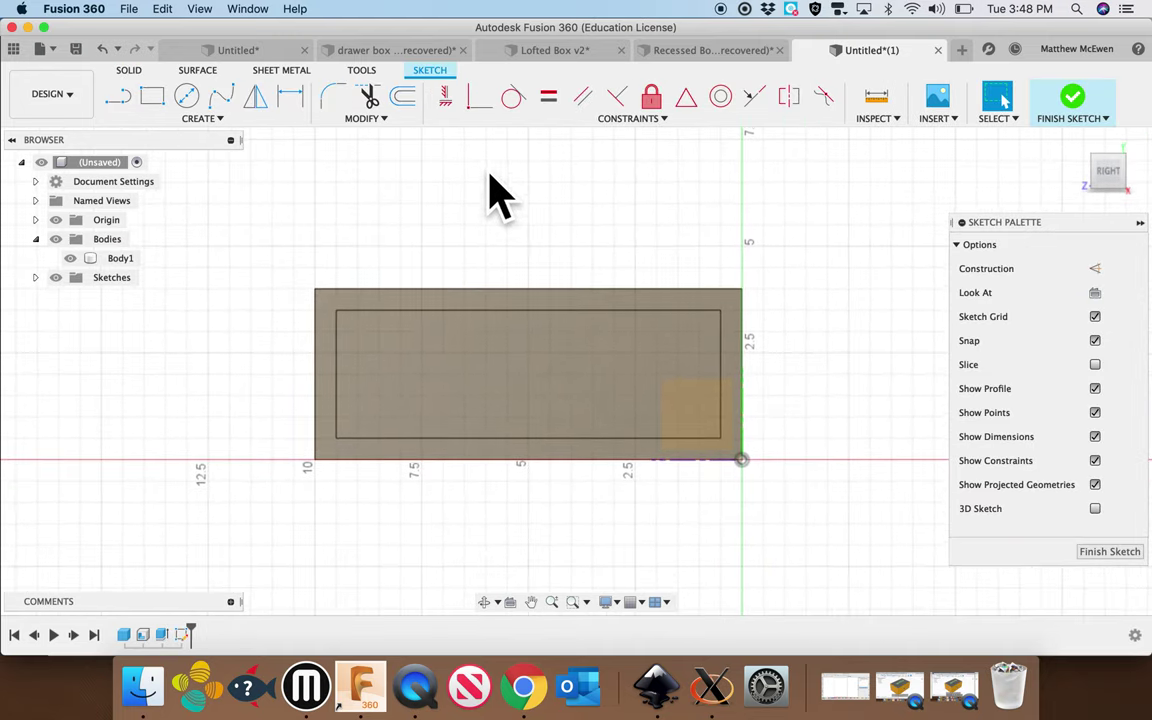
pyautogui.click(411, 121)
pyautogui.click(434, 314)
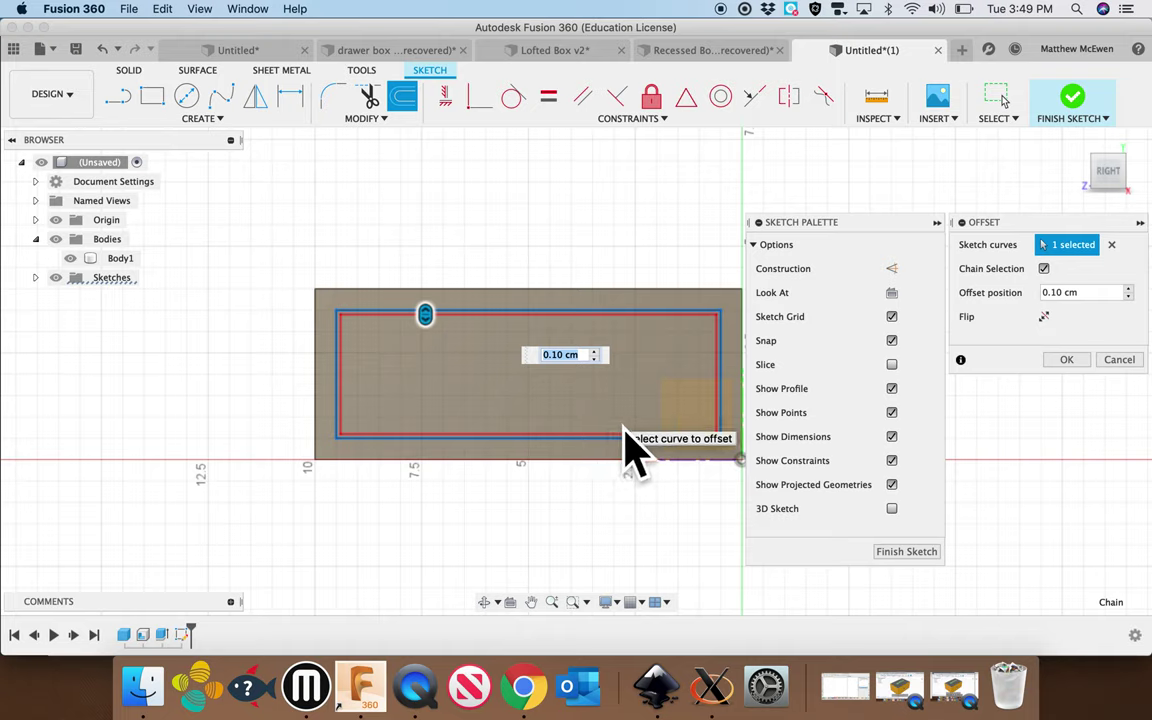
pyautogui.click(912, 554)
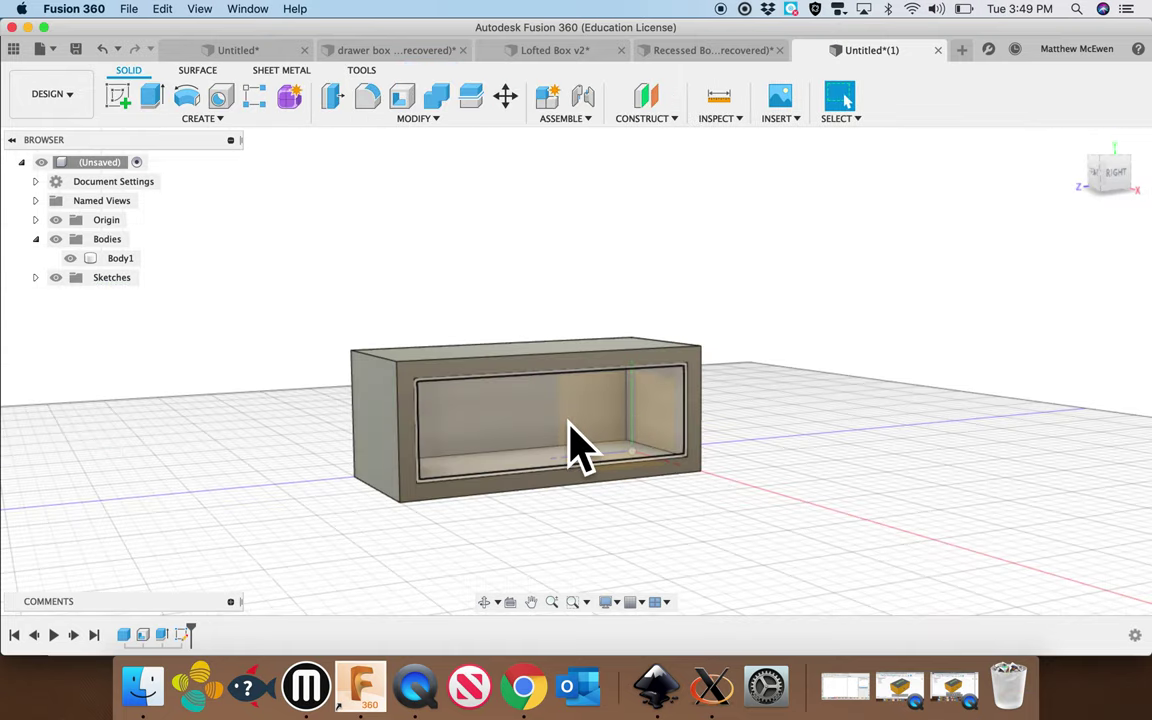
# Extrude the inner offset rectangle on the open front into the case with a distance of −4.50 cm
pyautogui.scroll(5, 568, 445)
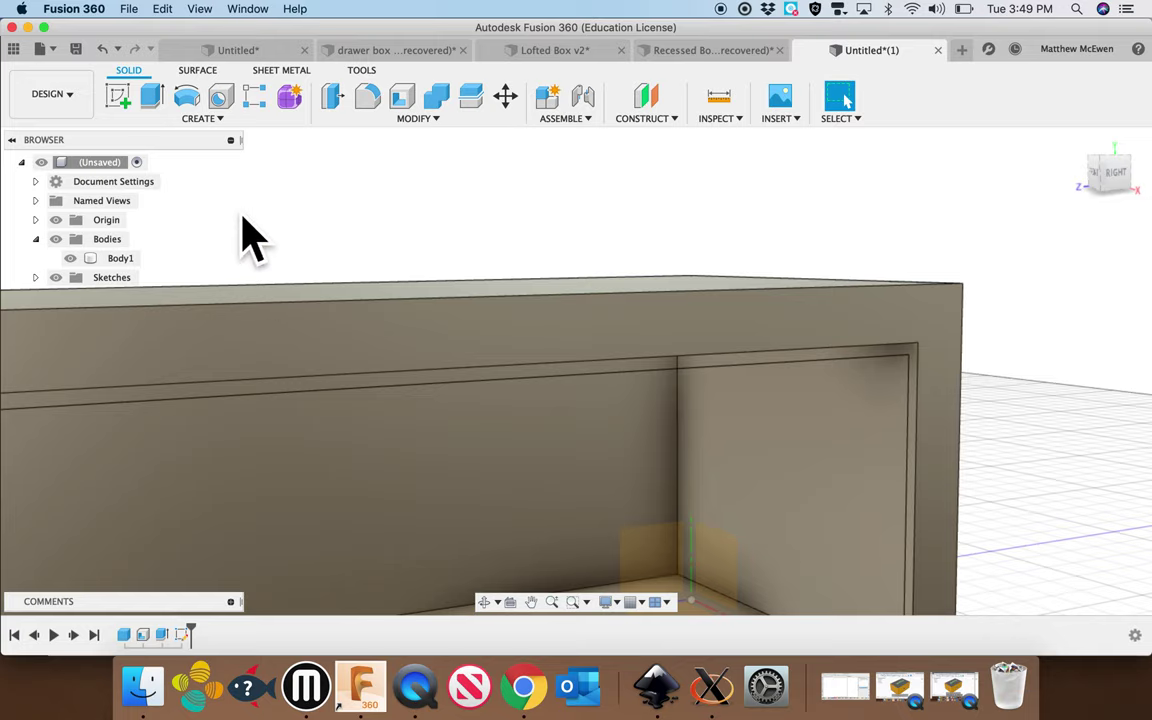
pyautogui.click(155, 104)
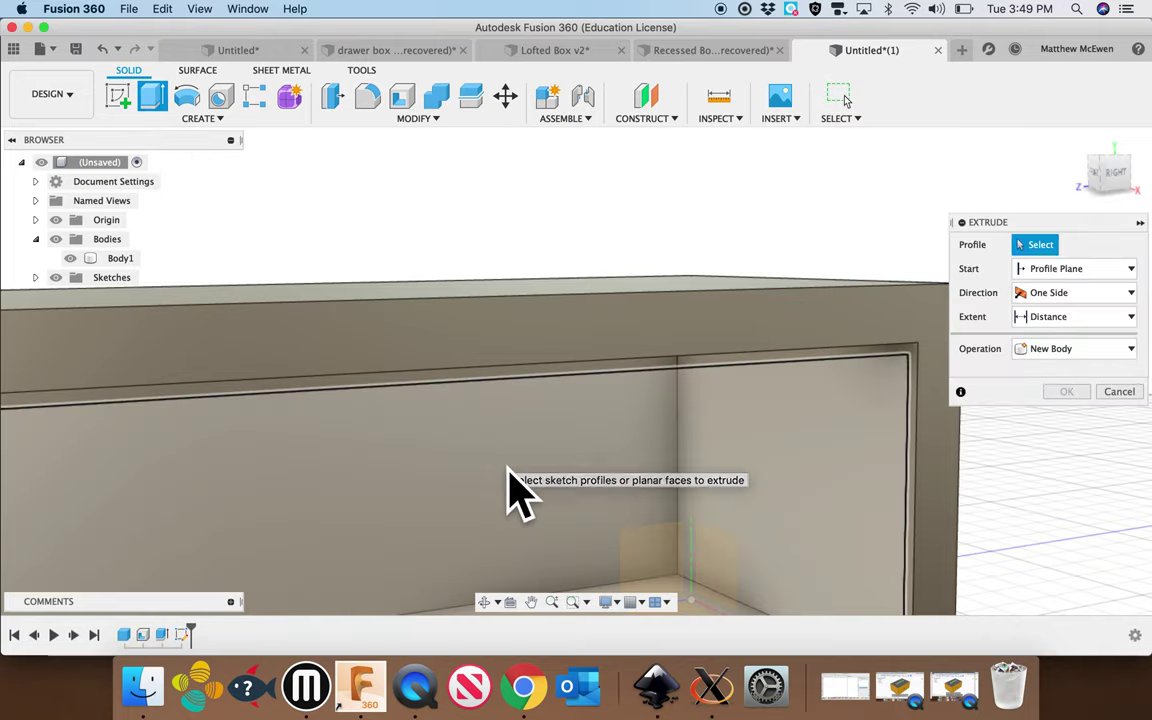
pyautogui.click(509, 470)
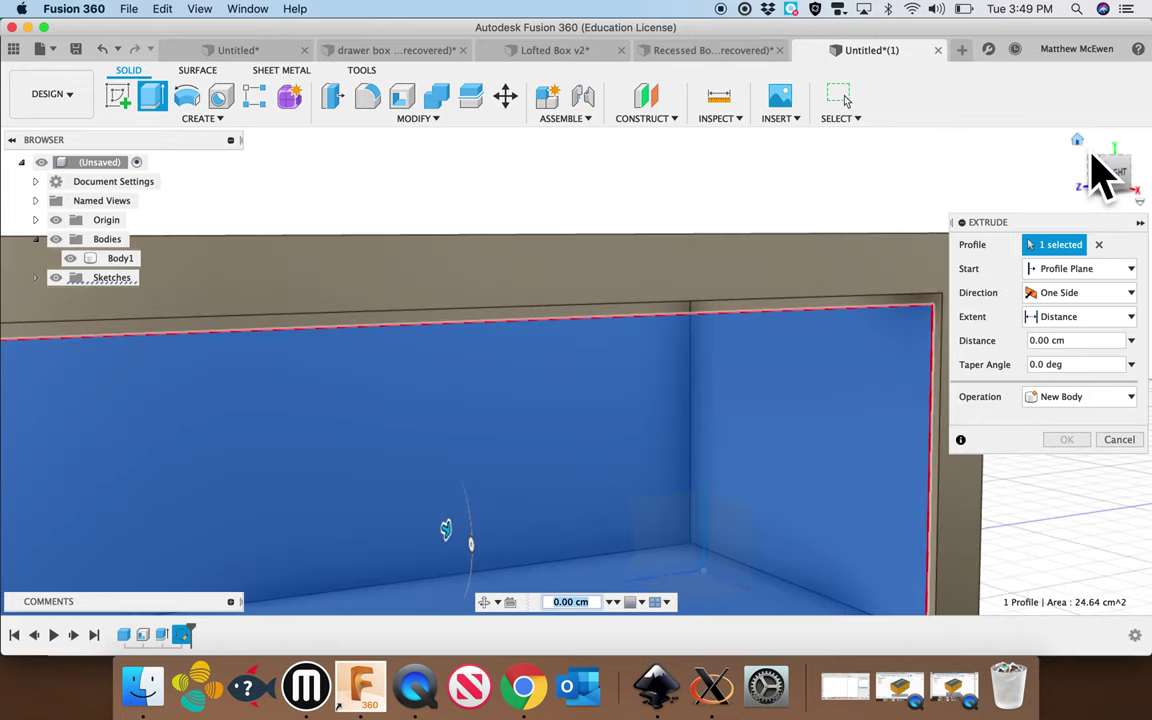
pyautogui.click(1094, 156)
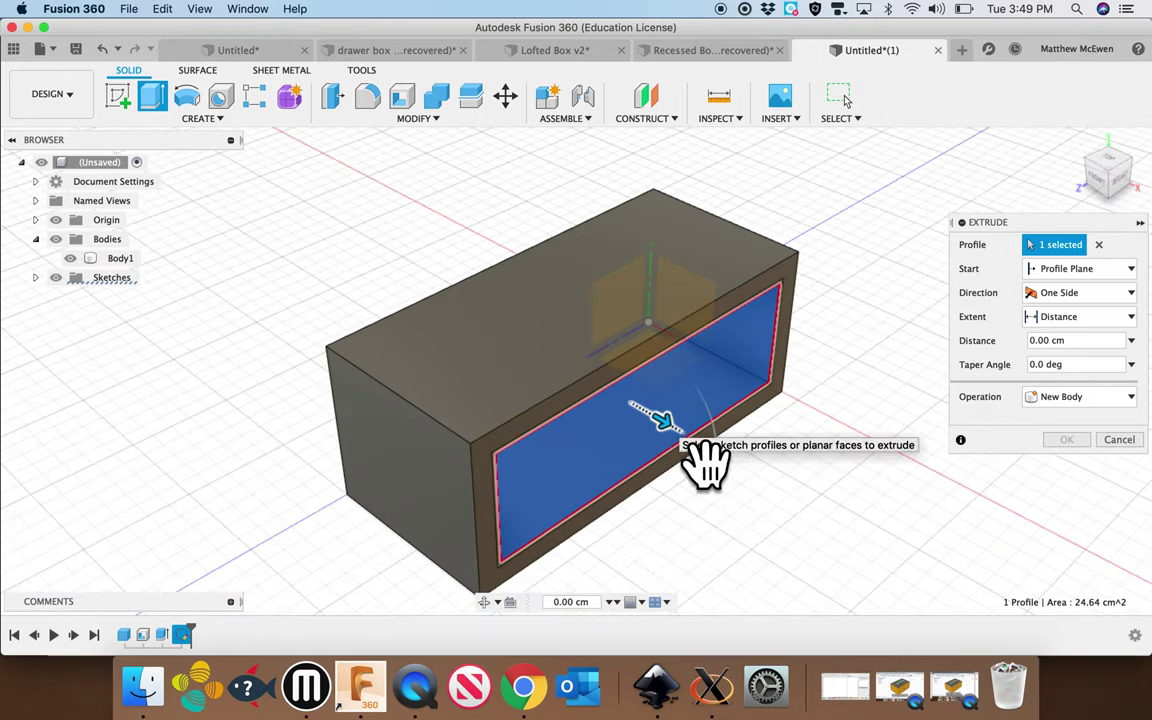
pyautogui.moveTo(697, 478); pyautogui.dragTo(578, 400)
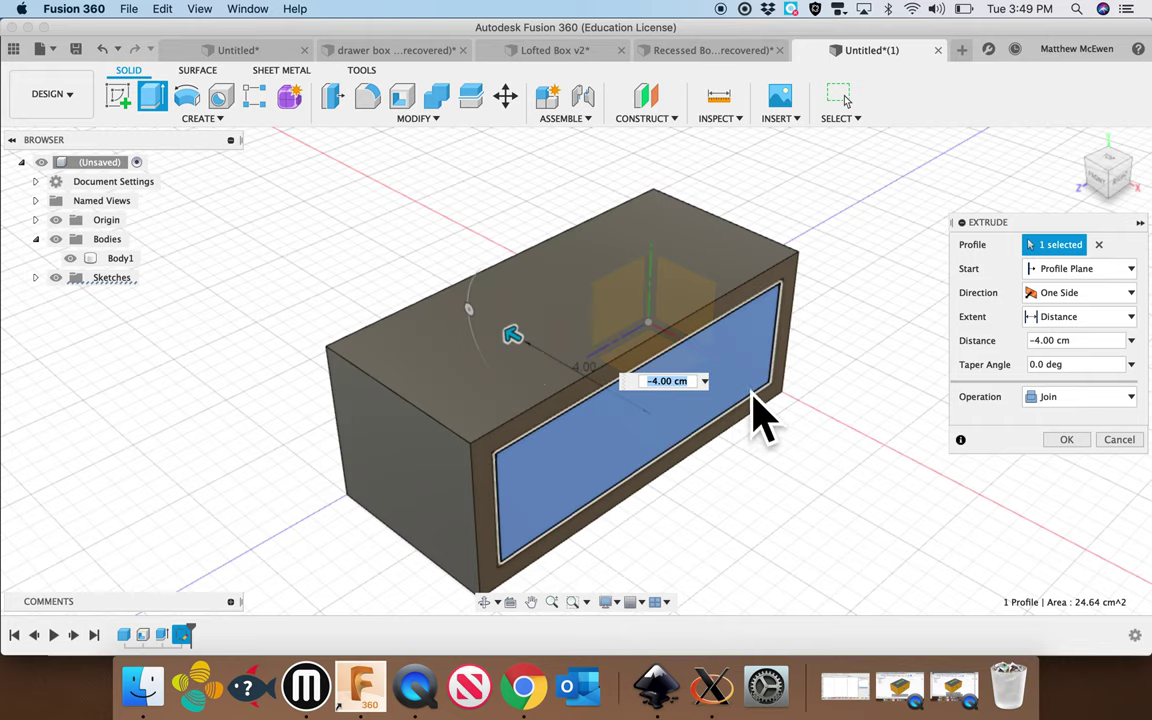
pyautogui.press('BackSpace')
pyautogui.write('5')
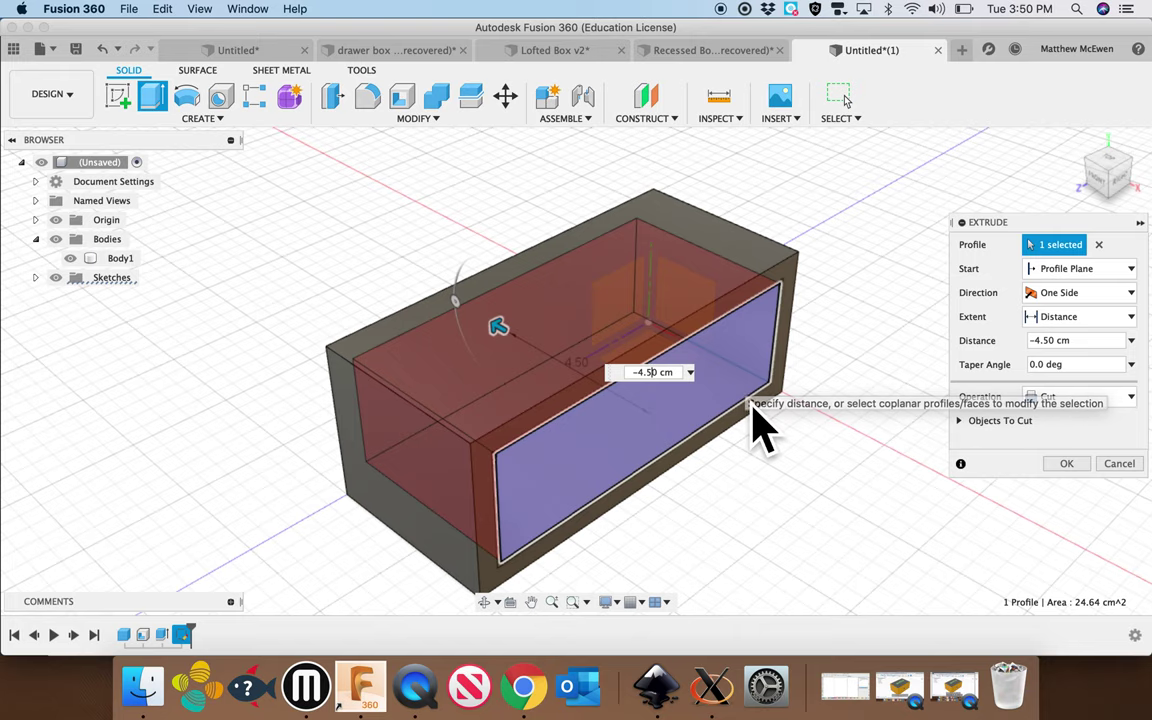
pyautogui.keyDown('shift'); pyautogui.hscroll(-5, 752, 405); pyautogui.keyUp('shift')
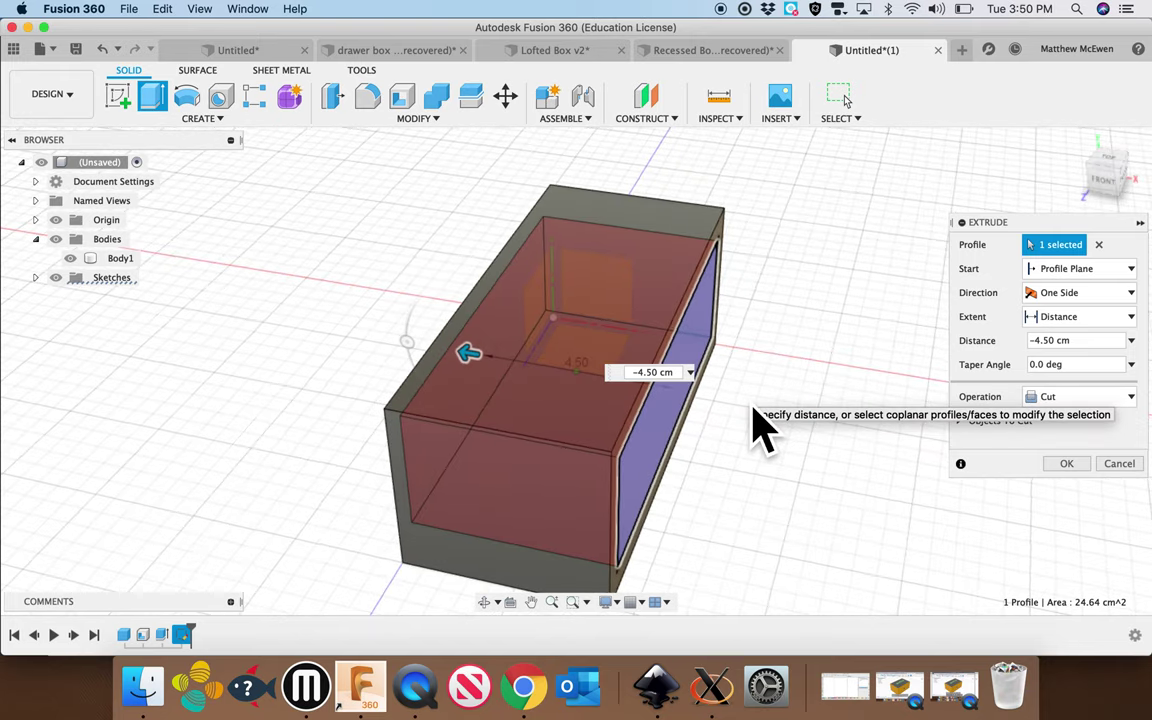
pyautogui.keyDown('shift'); pyautogui.hscroll(2, 752, 405); pyautogui.keyUp('shift')
pyautogui.keyDown('shift'); pyautogui.hscroll(5, 760, 425); pyautogui.keyUp('shift')
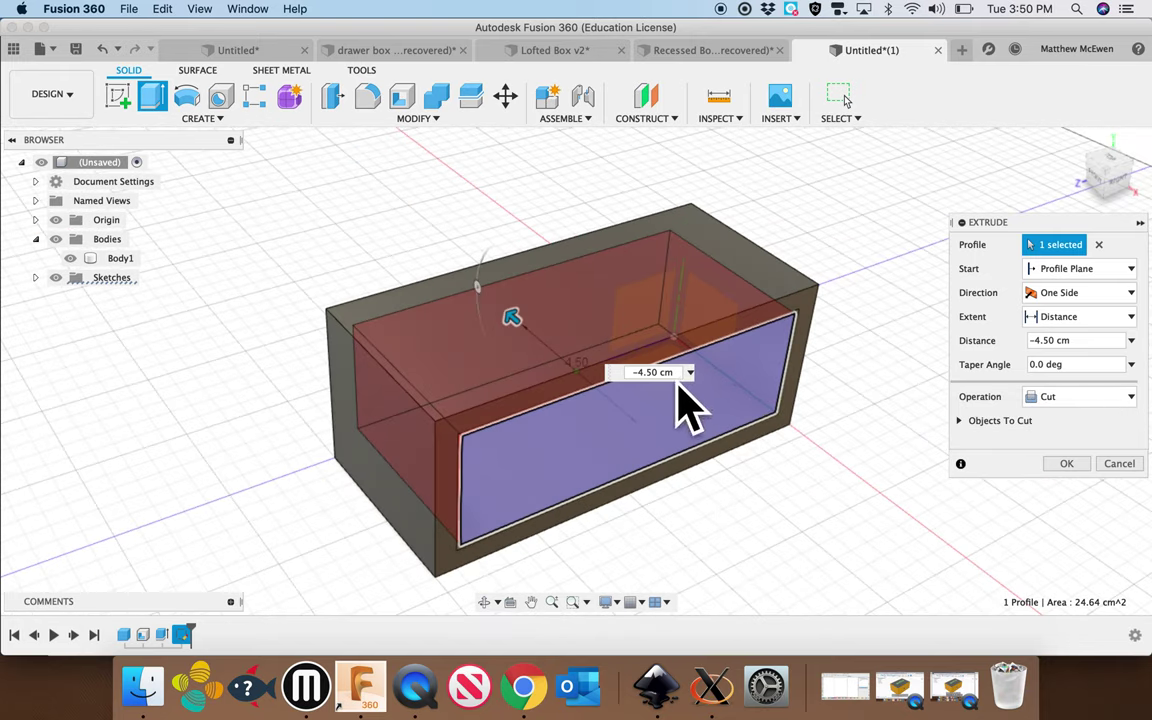
# Add the narrow border profile to the extrusion and complete it at −4 cm with the Join operation
pyautogui.click(735, 405)
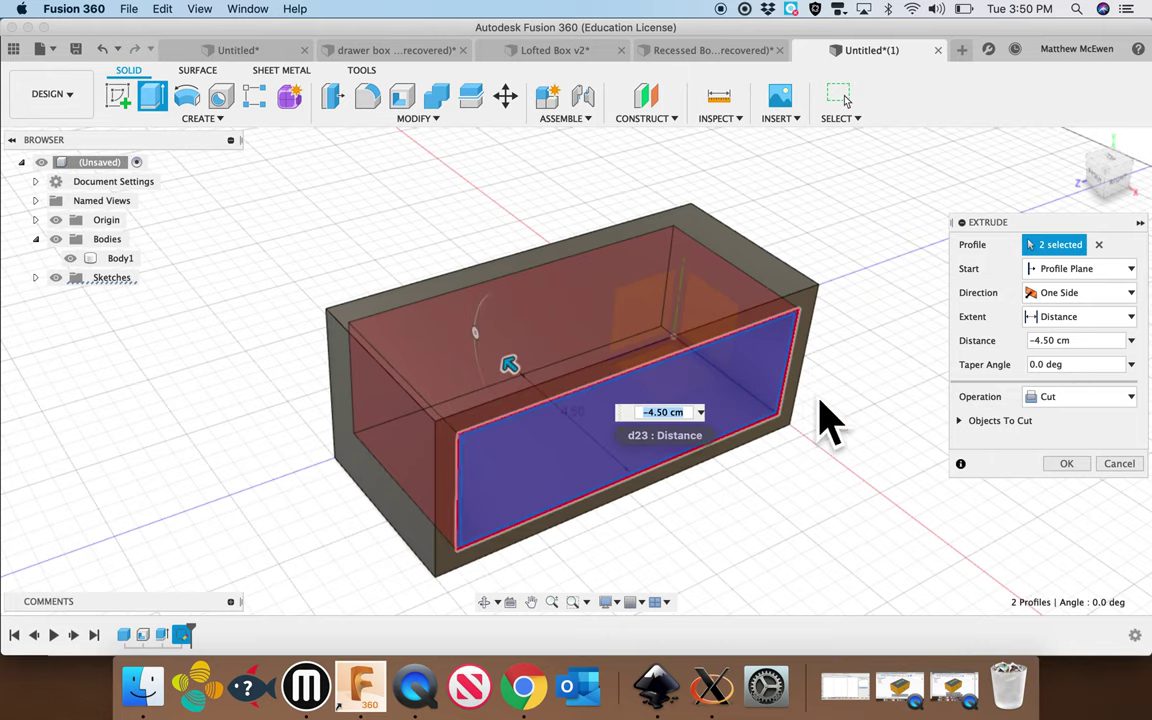
pyautogui.click(1050, 341)
pyautogui.click(1050, 343)
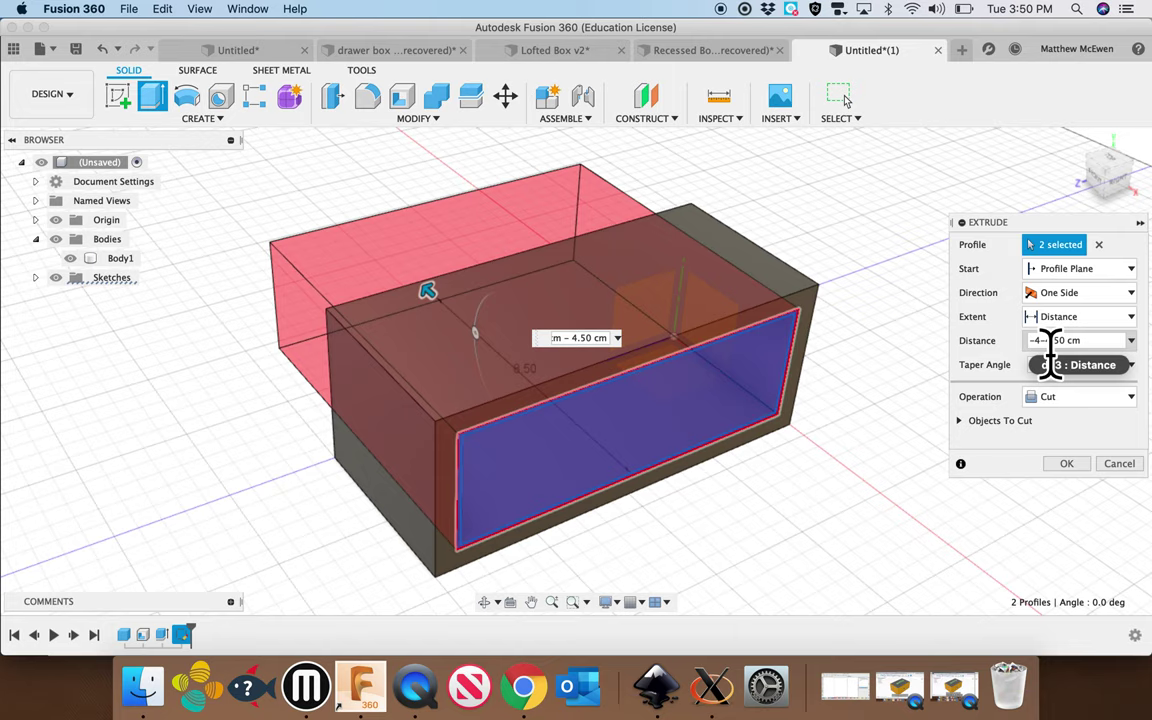
pyautogui.press('BackSpace')
pyautogui.press('BackSpace')
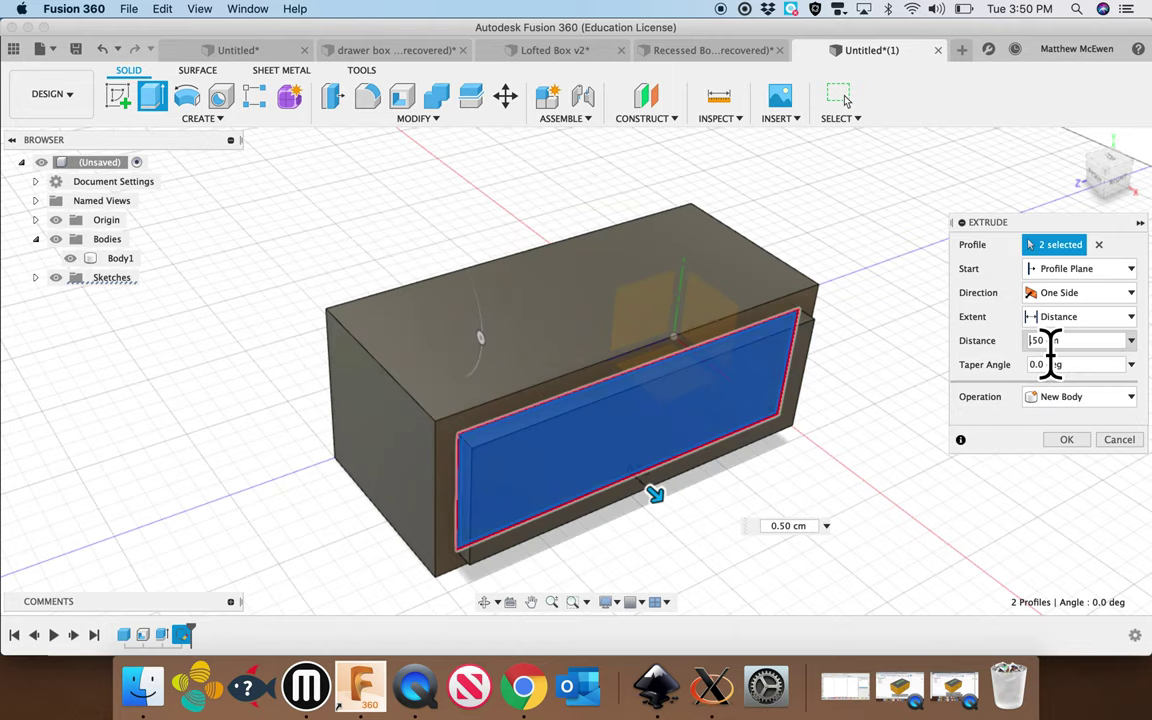
pyautogui.moveTo(1097, 343); pyautogui.dragTo(985, 346)
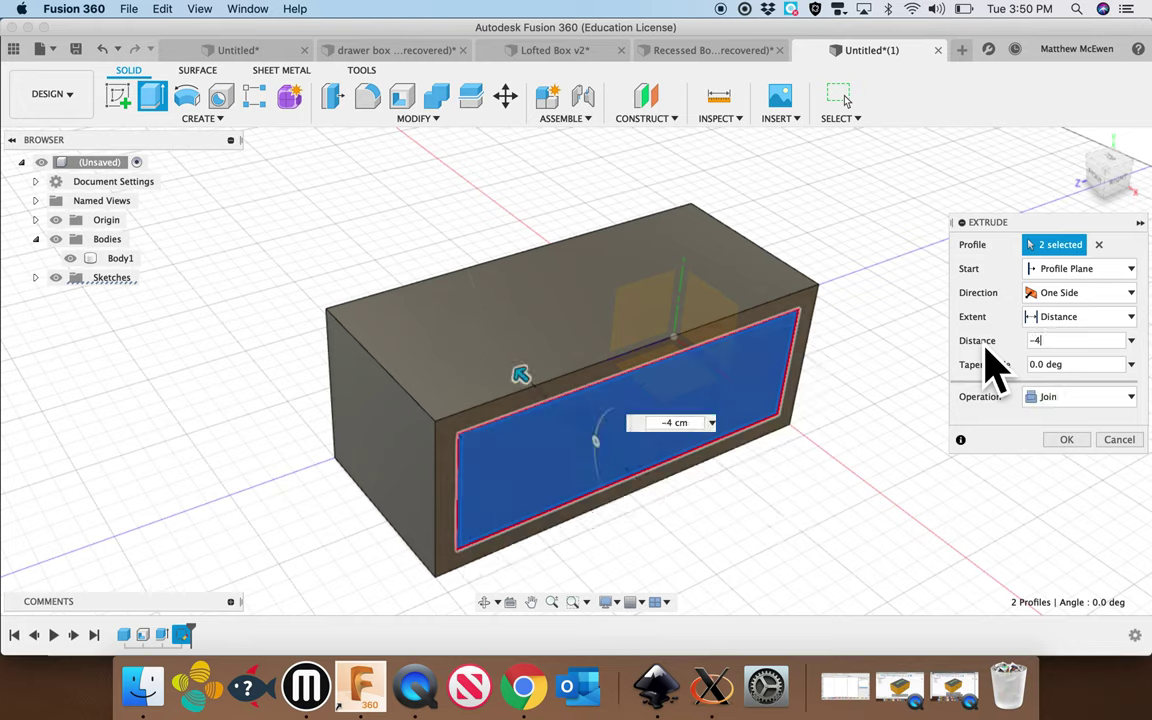
pyautogui.press('Return')
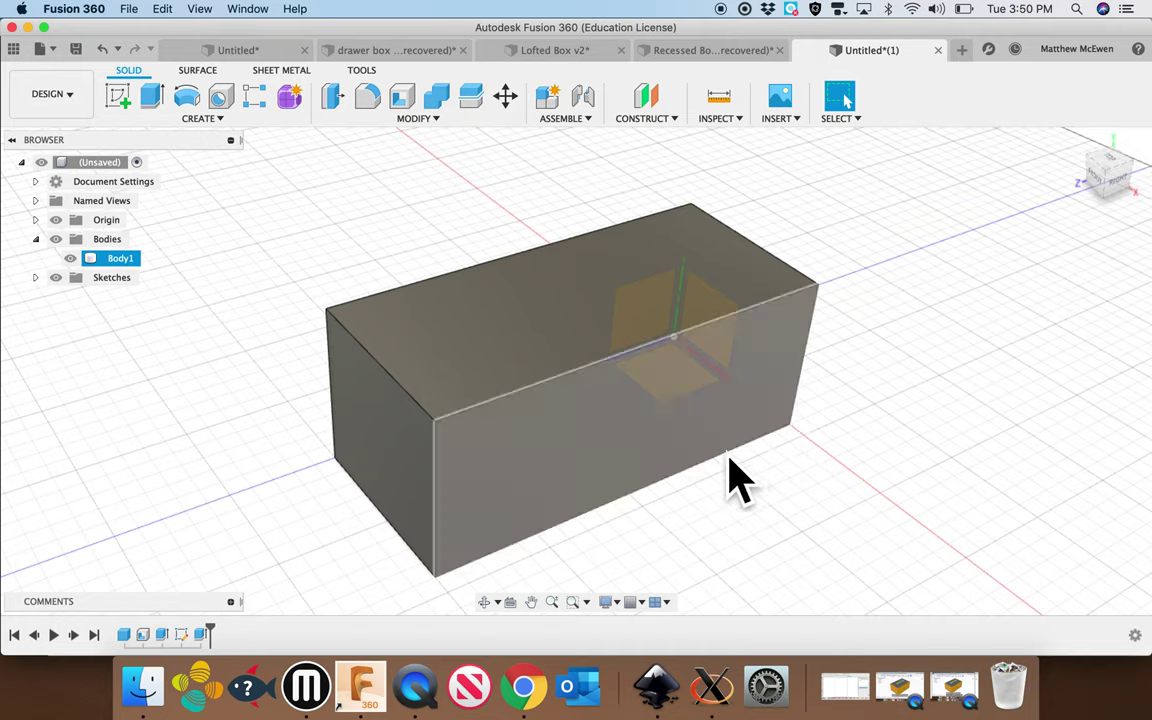
pyautogui.press('Escape')
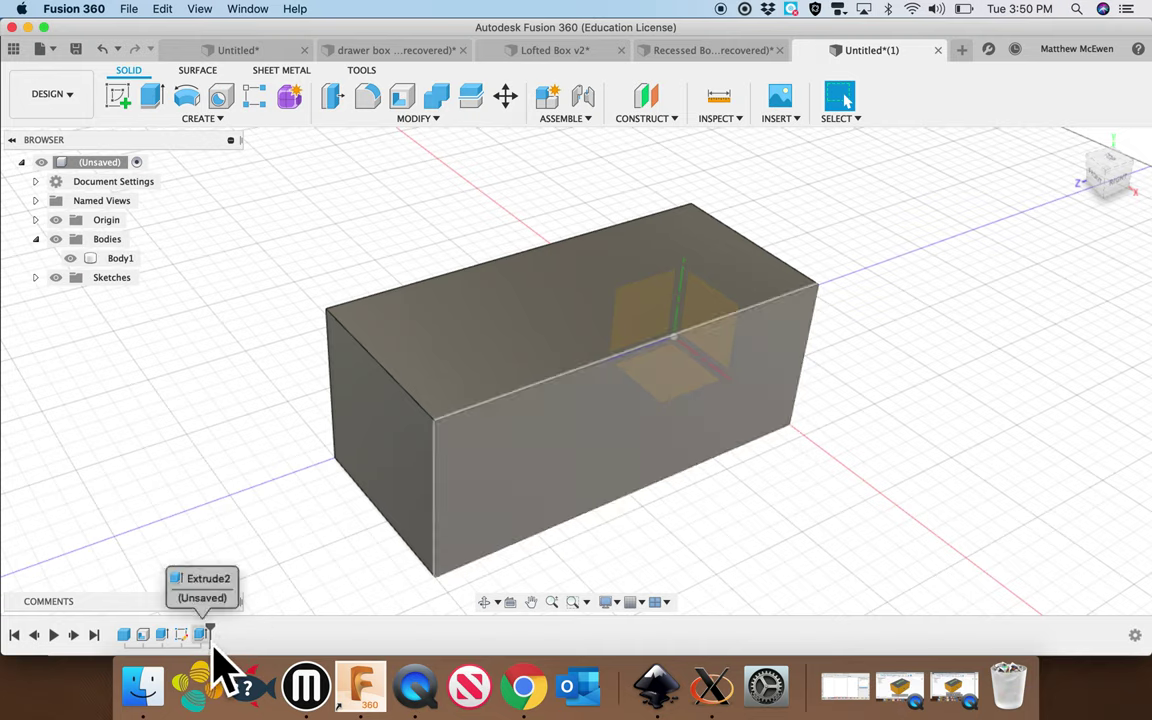
# Edit the last extrusion so its operation creates a new body instead of joining the case
pyautogui.doubleClick(208, 640)
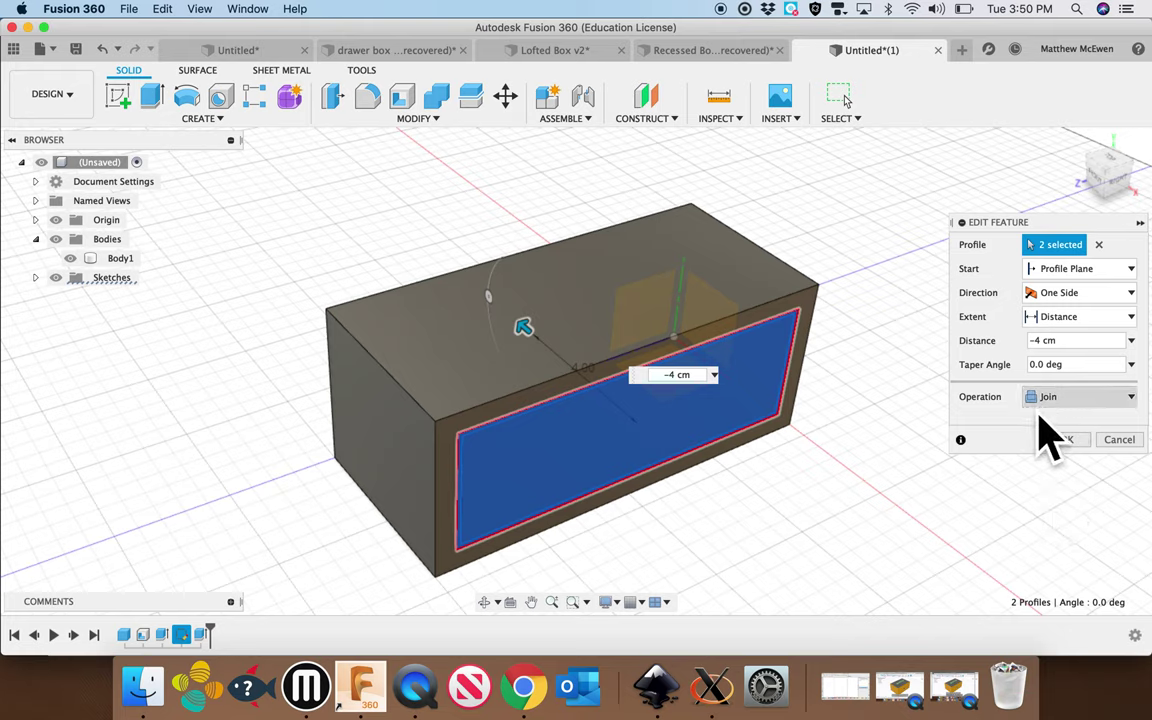
pyautogui.click(1050, 399)
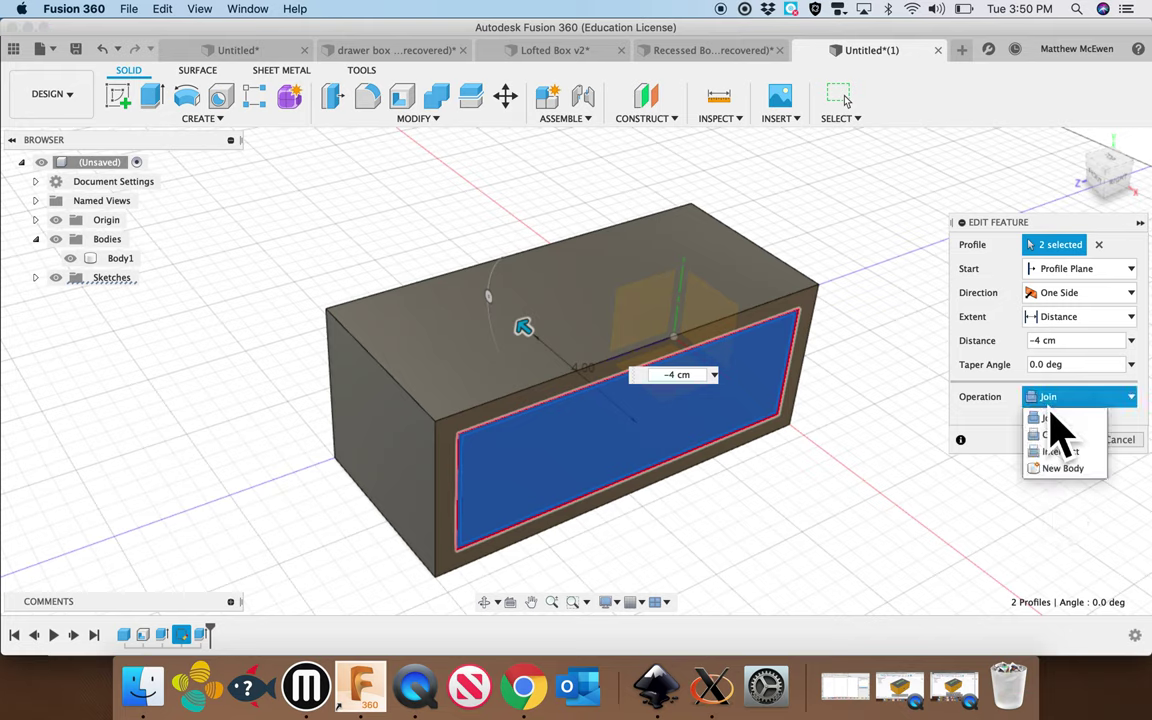
pyautogui.click(1078, 470)
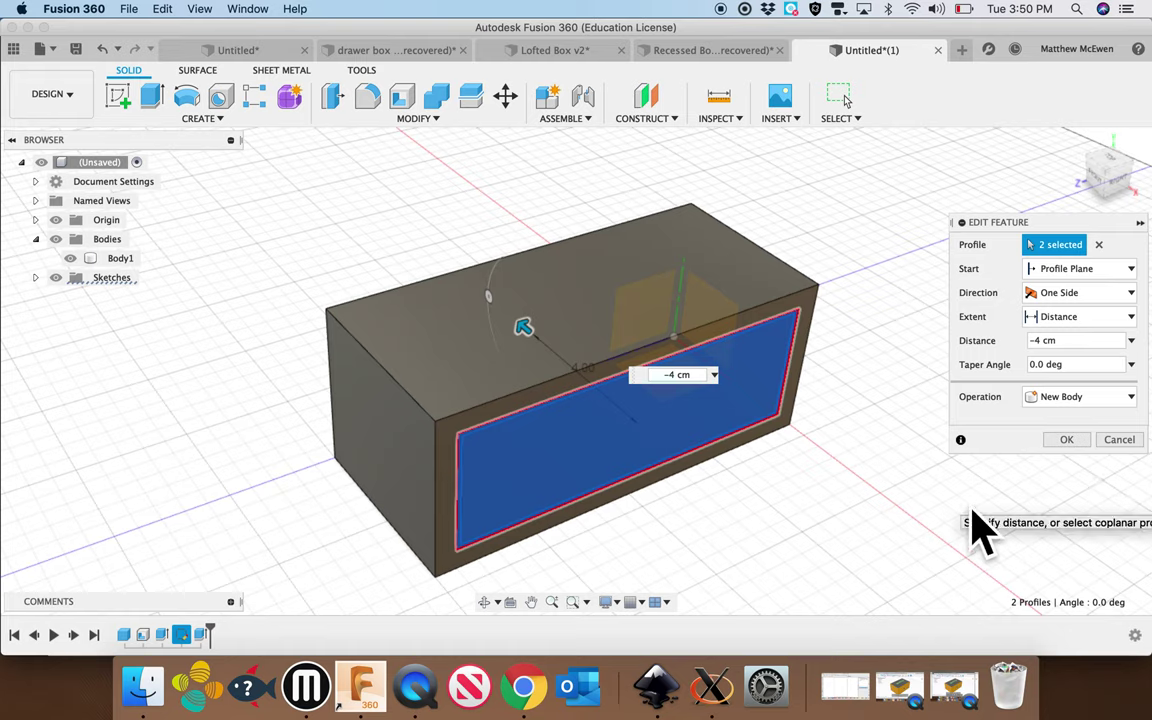
pyautogui.click(1067, 440)
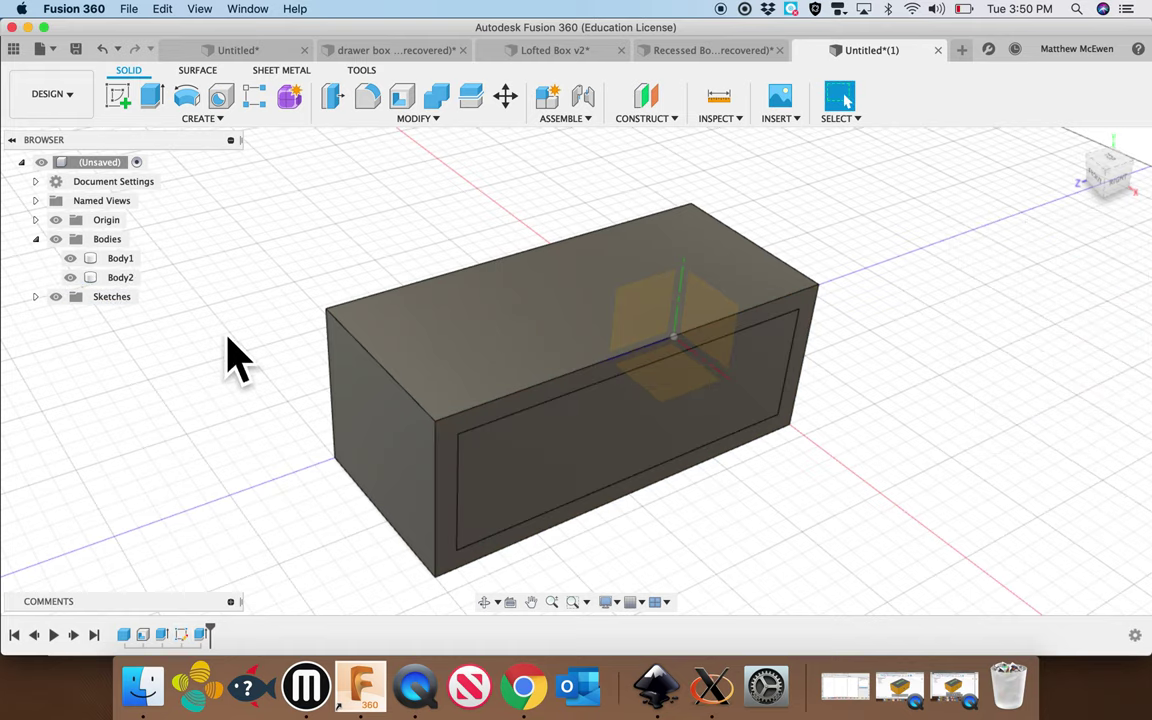
# Edit the drawer extrusion to use only the inner offset rectangle as its profile, leaving the clearance border out
pyautogui.keyDown('shift'); pyautogui.moveTo(258, 380); pyautogui.dragTo(285, 395, button='middle'); pyautogui.keyUp('shift')
pyautogui.scroll(5, 284, 415)
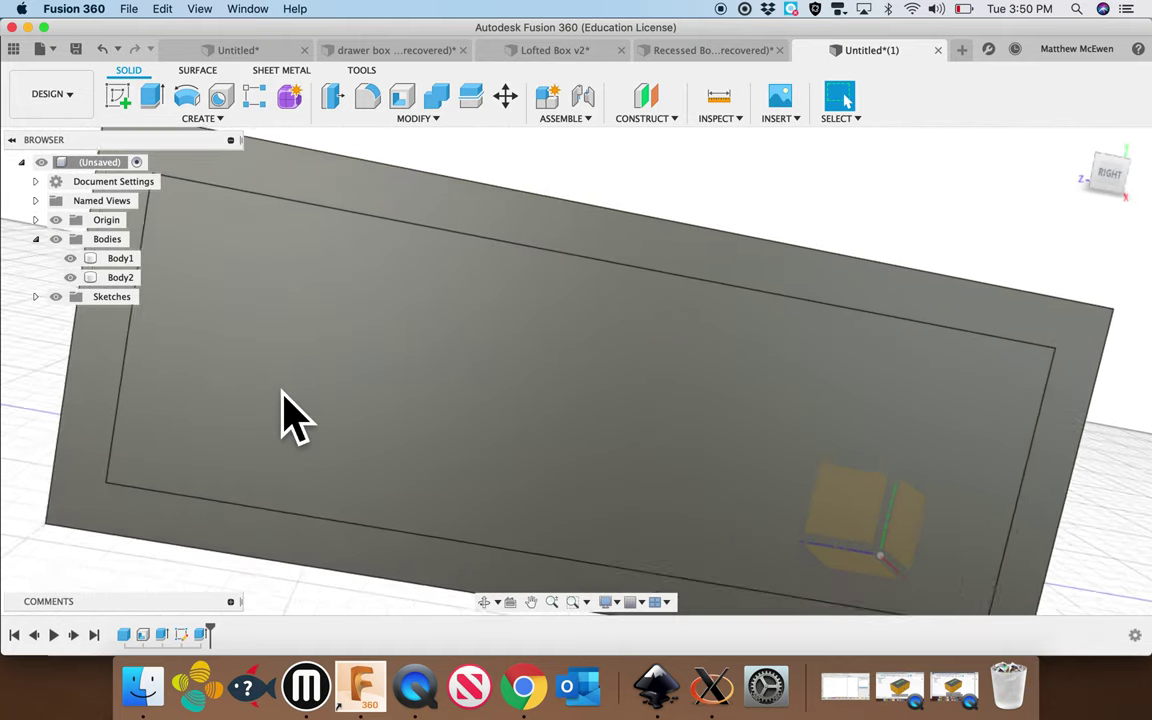
pyautogui.scroll(-3, 290, 413)
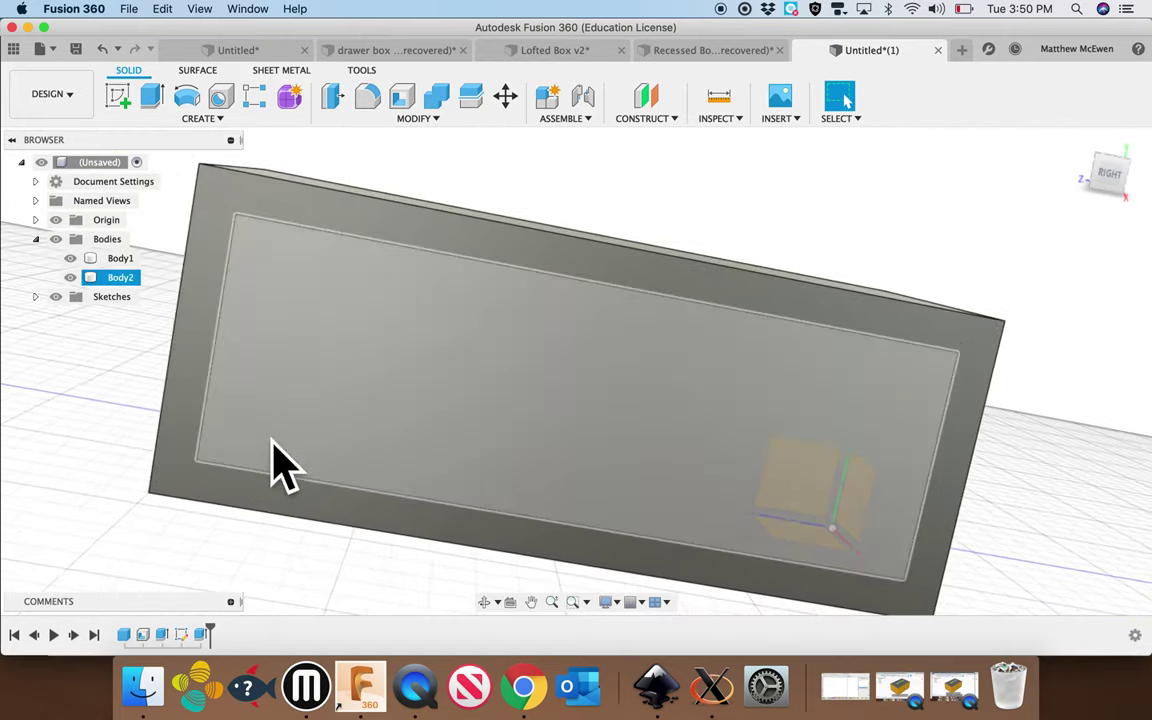
pyautogui.click(203, 634)
pyautogui.doubleClick(203, 634)
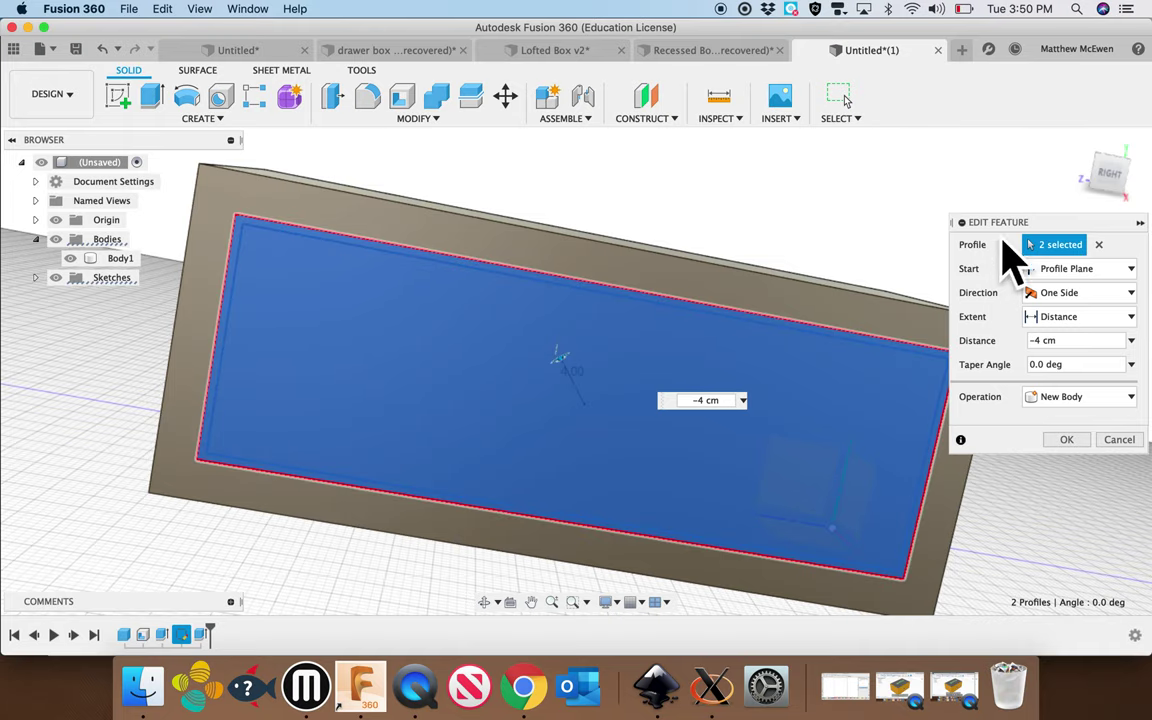
pyautogui.click(1098, 244)
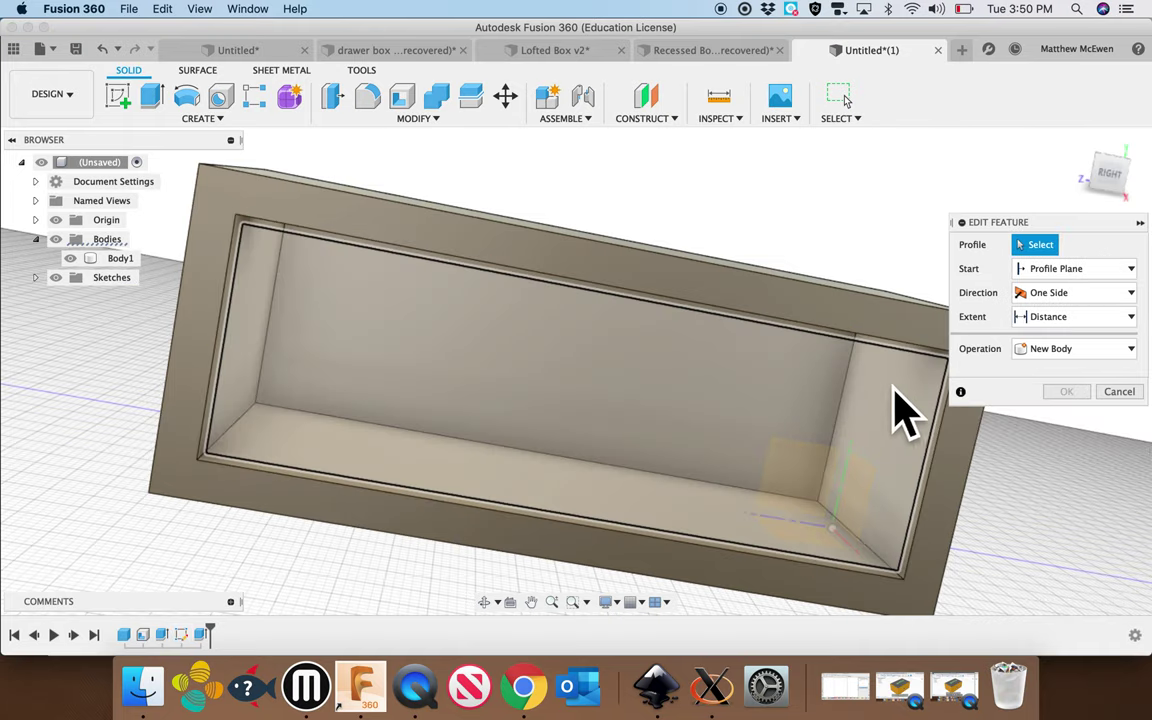
pyautogui.click(859, 391)
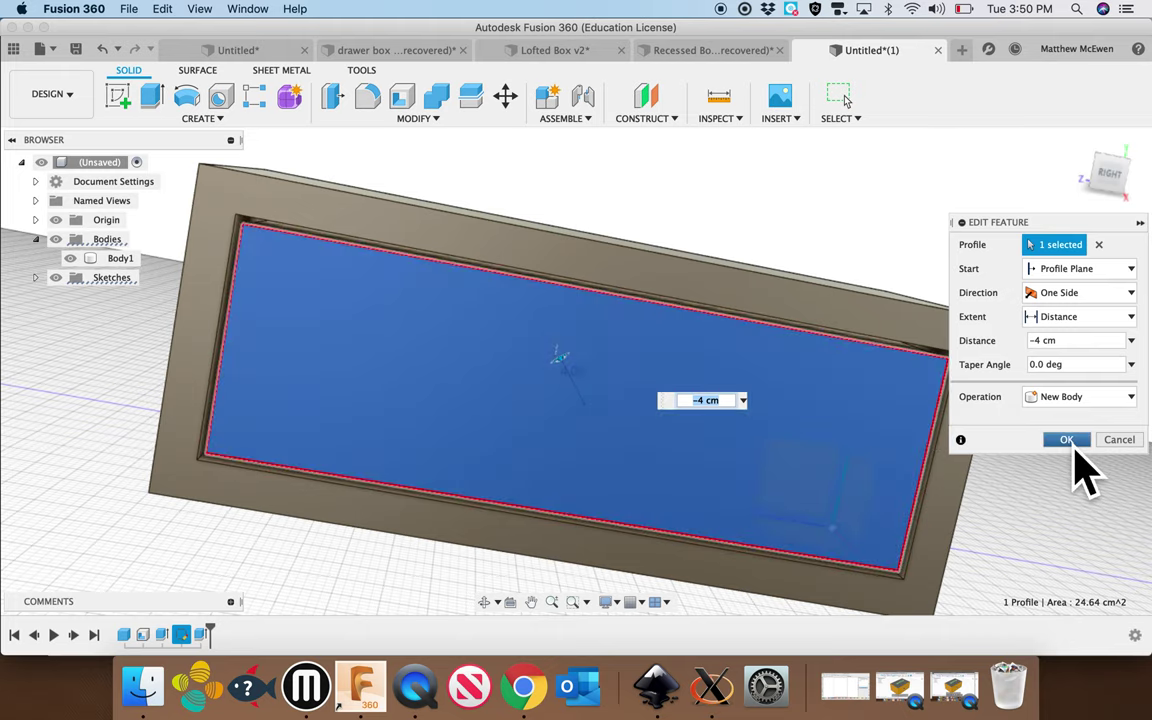
pyautogui.click(1067, 439)
pyautogui.keyDown('shift'); pyautogui.scroll(-3, 1046, 439); pyautogui.keyUp('shift')
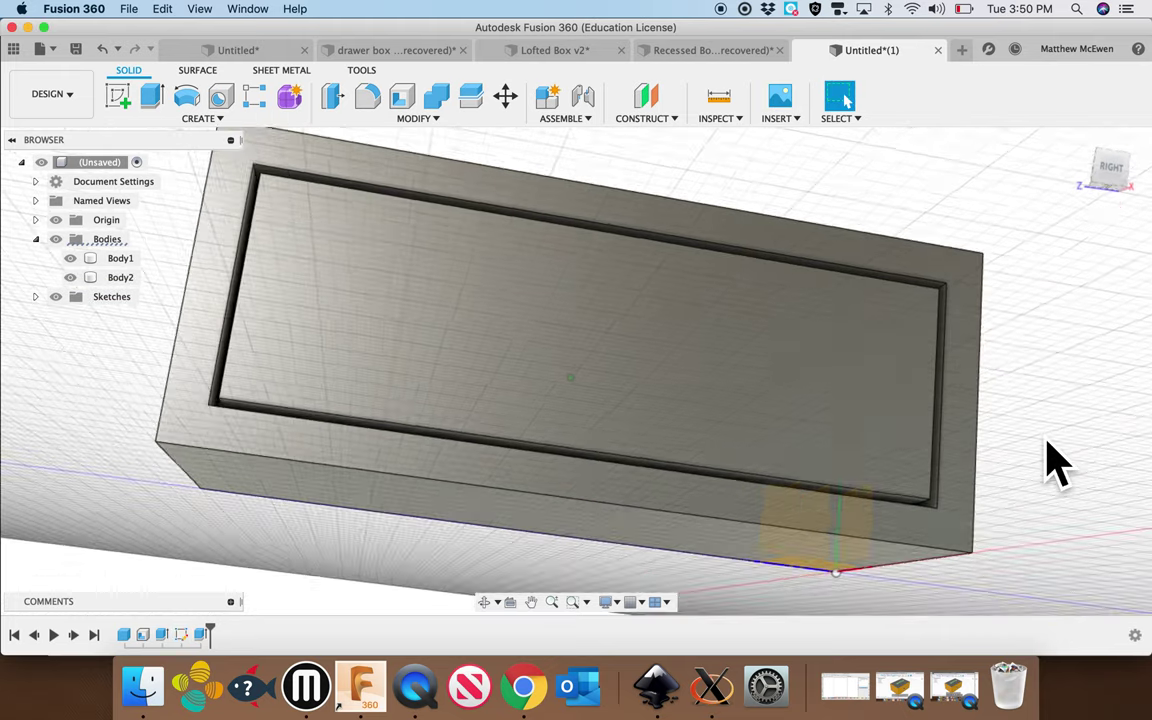
pyautogui.keyDown('shift'); pyautogui.scroll(3, 1046, 439); pyautogui.keyUp('shift')
pyautogui.keyDown('shift'); pyautogui.scroll(3, 1046, 439); pyautogui.keyUp('shift')
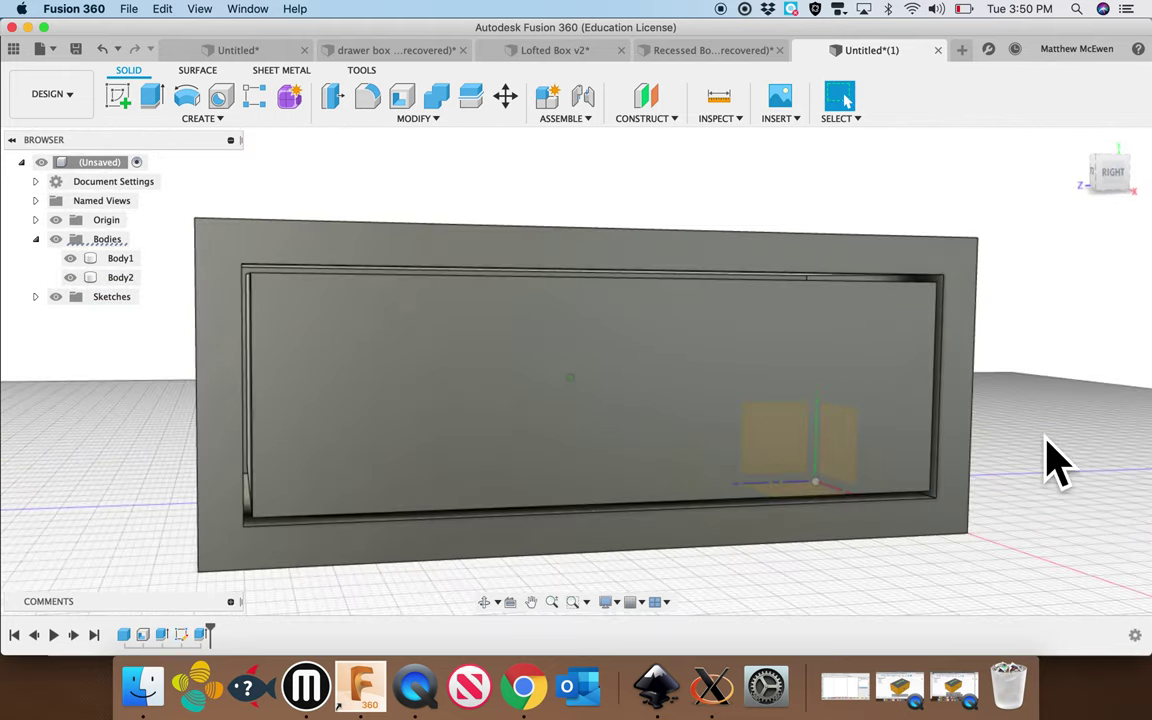
pyautogui.keyDown('shift'); pyautogui.moveTo(1048, 444); pyautogui.dragTo(971, 420, button='middle'); pyautogui.keyUp('shift')
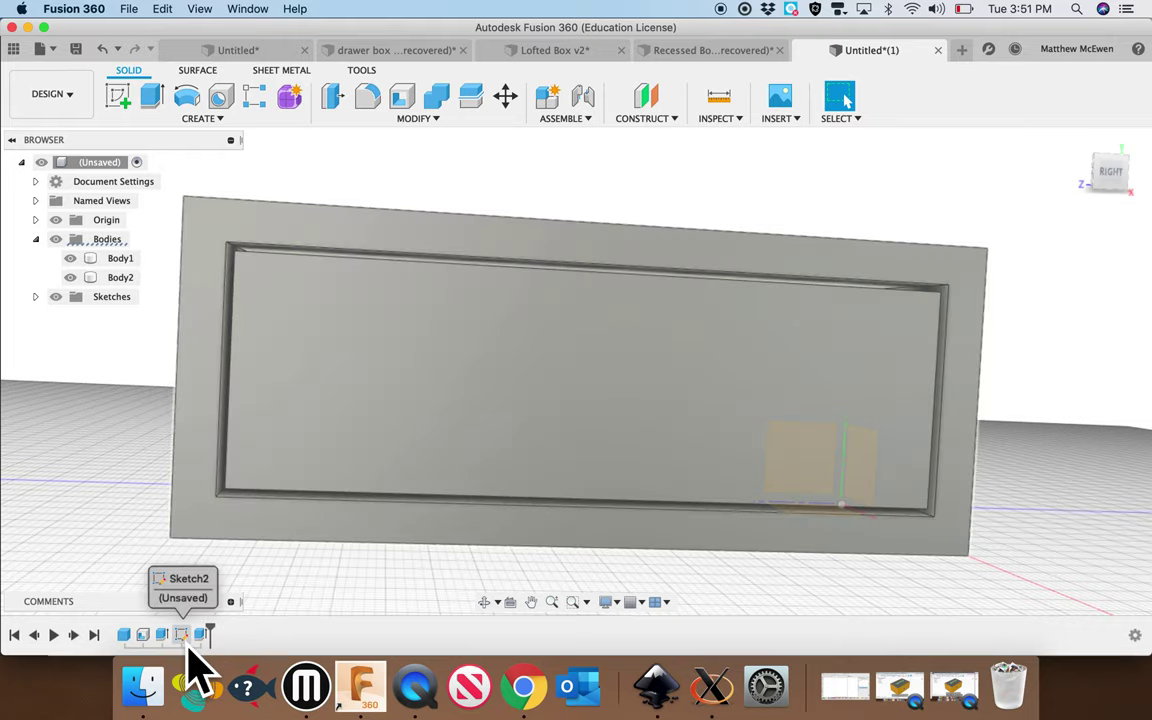
# Reopen the front face sketch and trim away all four lines of the offset rectangle
pyautogui.doubleClick(186, 646)
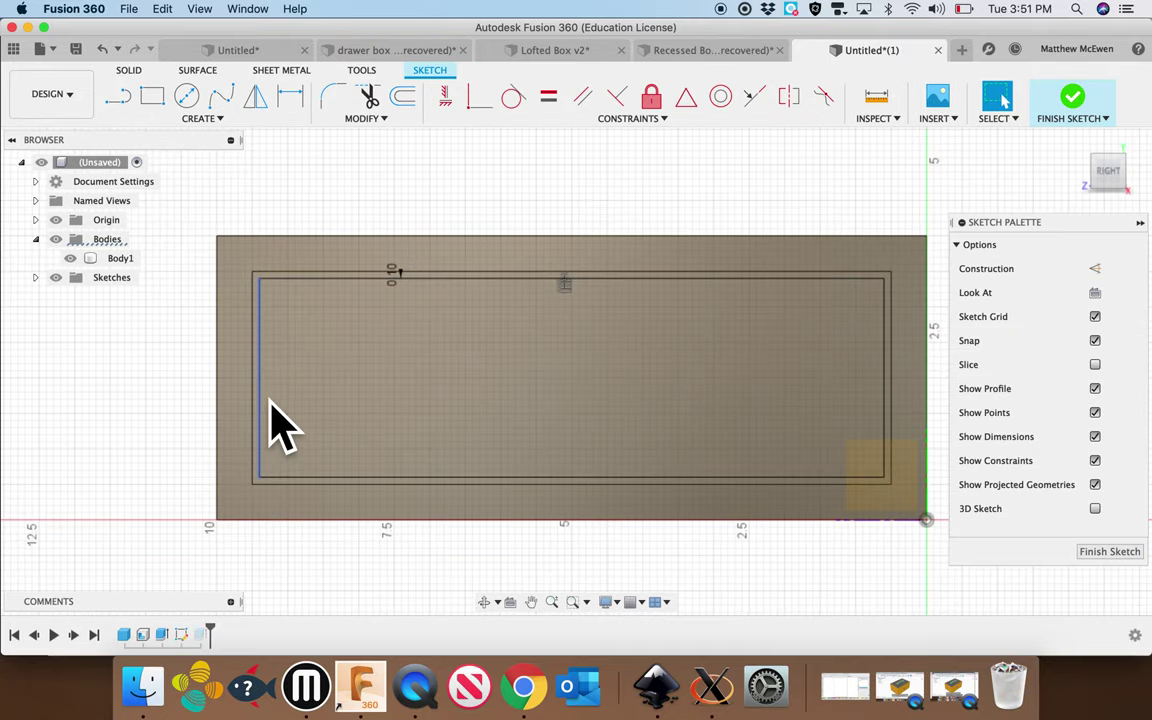
pyautogui.click(270, 402)
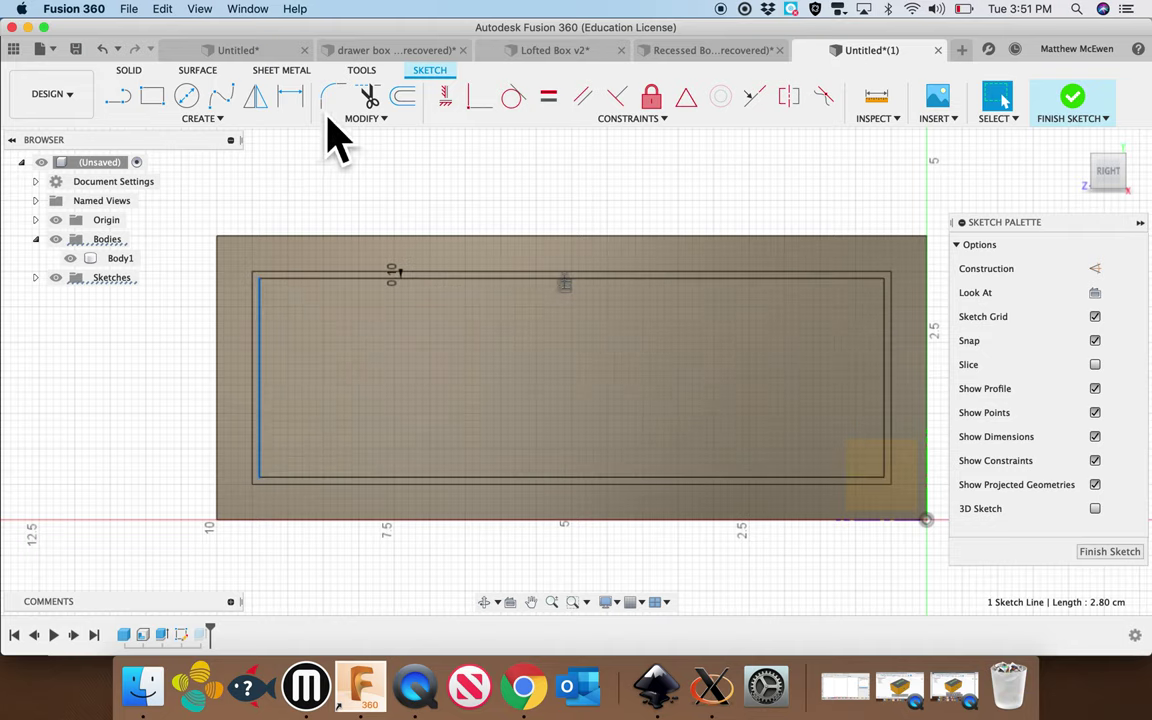
pyautogui.click(368, 96)
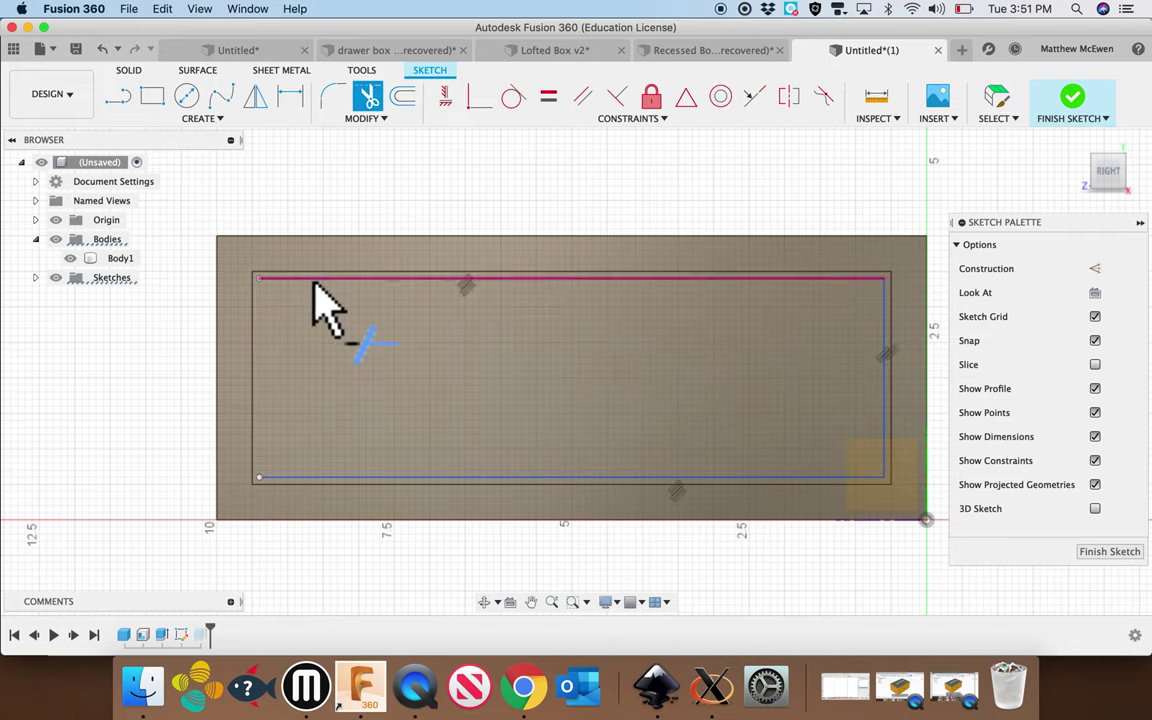
pyautogui.click(314, 280)
pyautogui.click(484, 477)
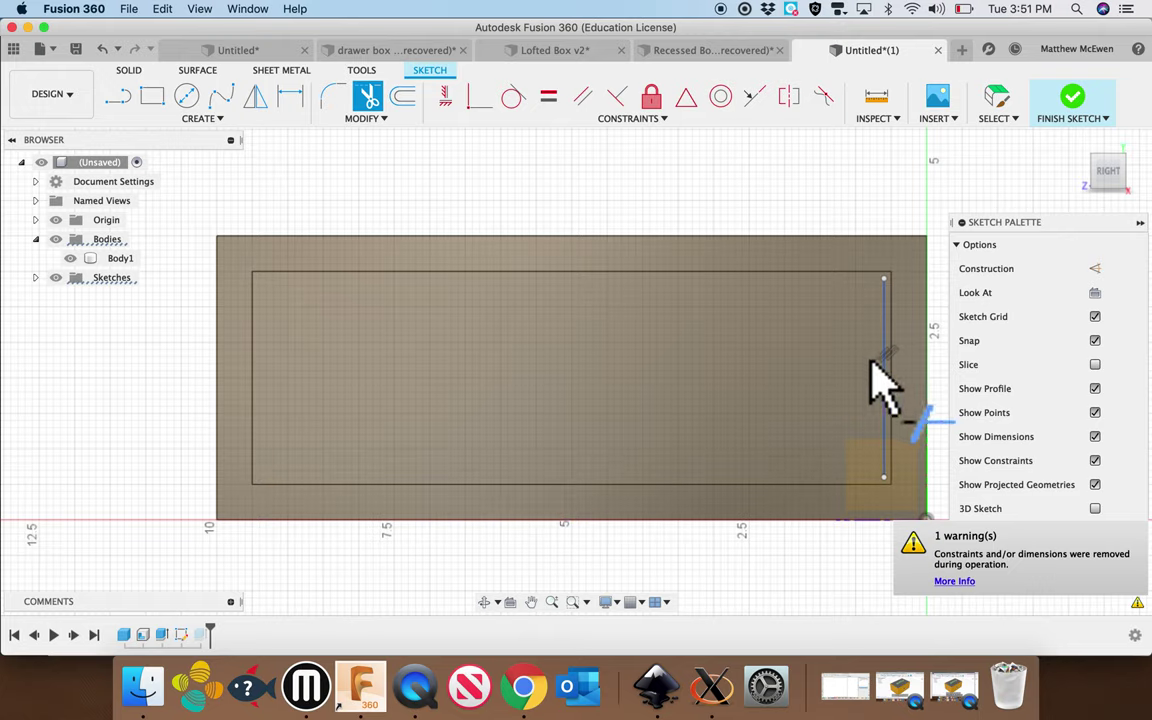
pyautogui.click(886, 370)
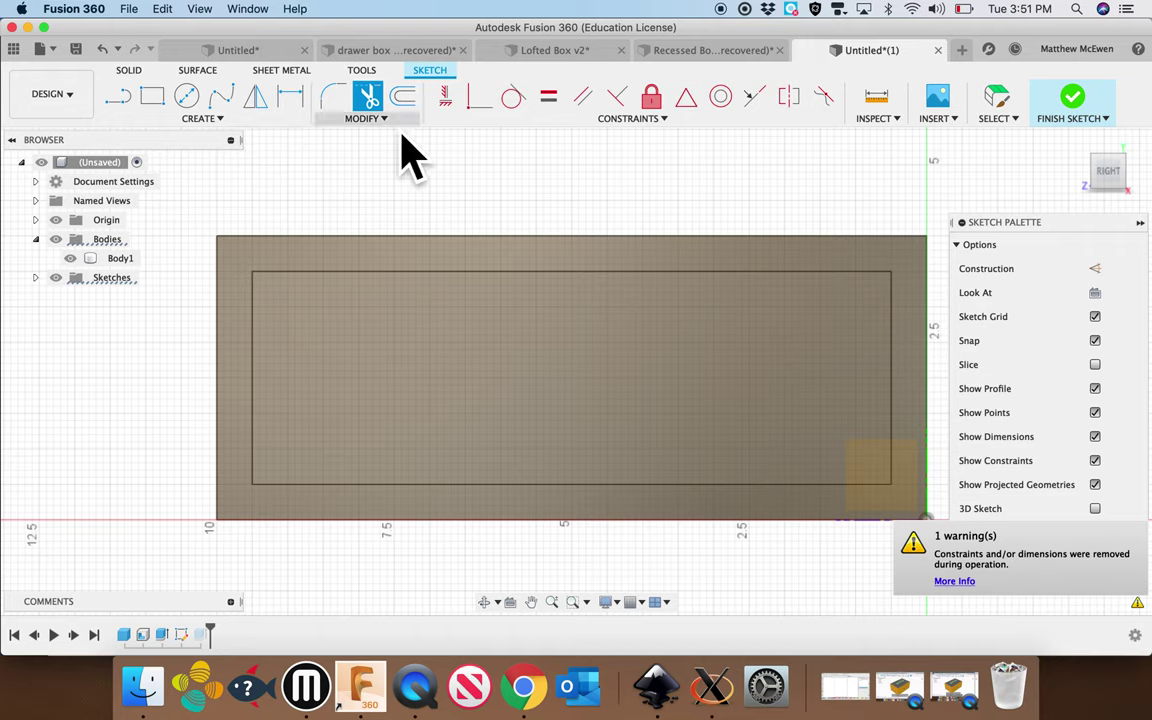
# Offset the opening's rectangle inward by 0.5 mm and finish the front face sketch
pyautogui.click(402, 96)
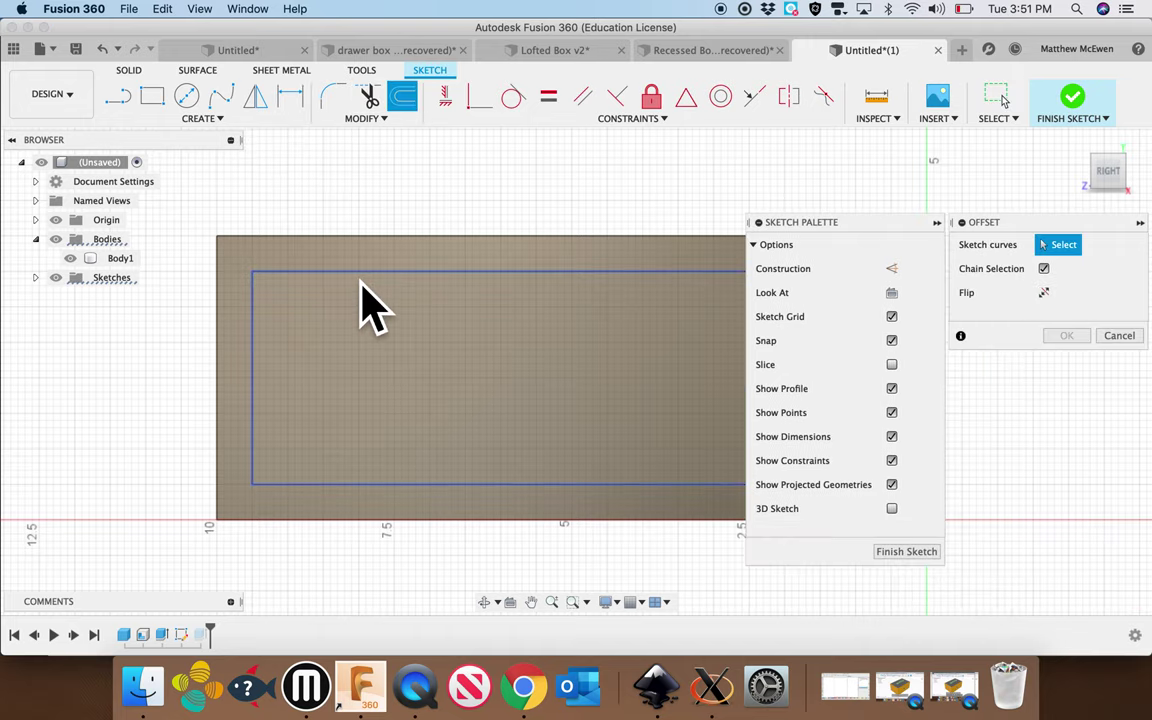
pyautogui.click(360, 274)
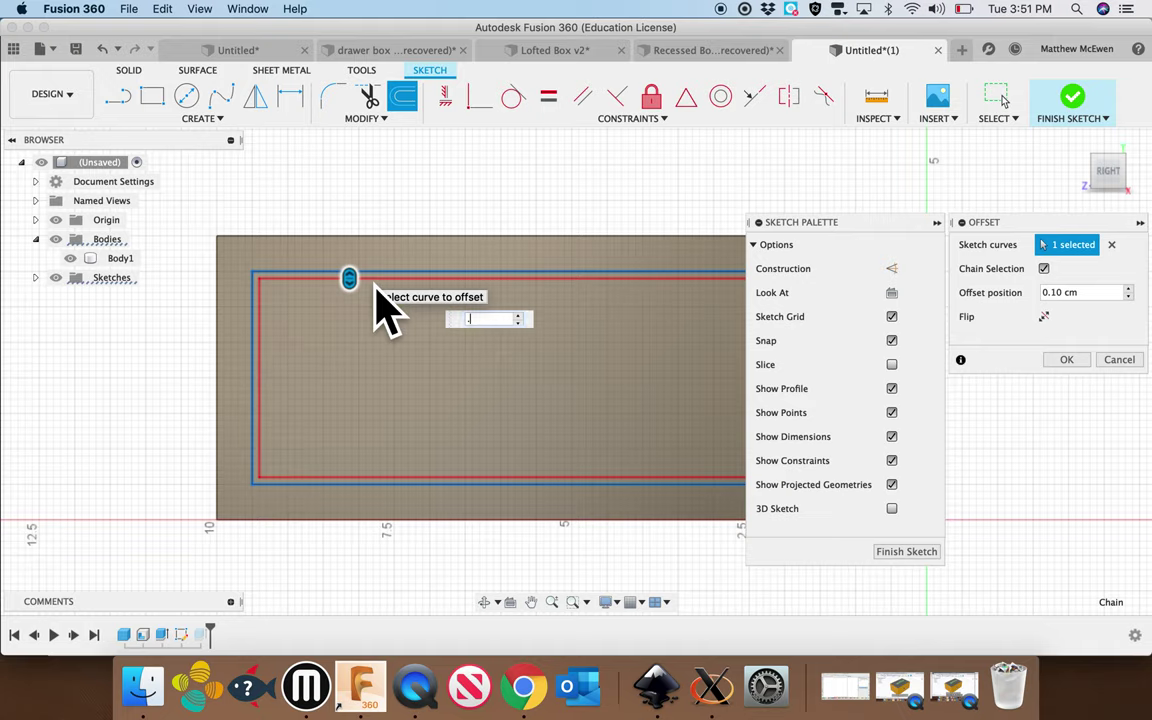
pyautogui.press('Return')
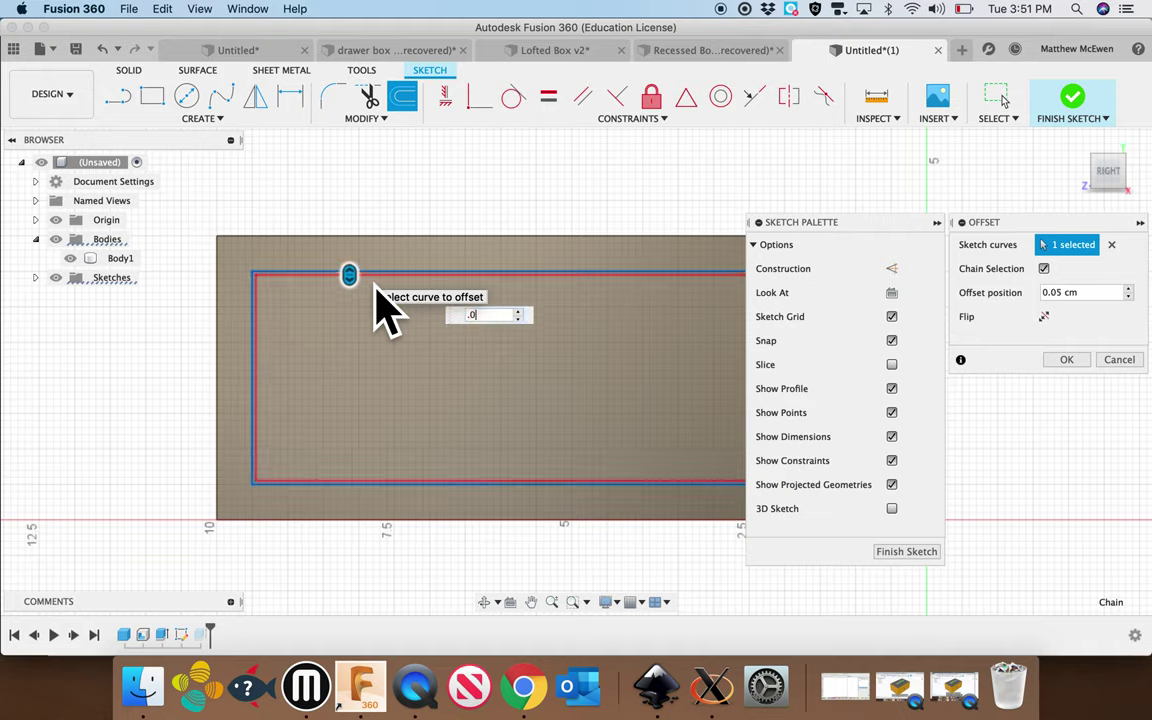
pyautogui.write('1mm')
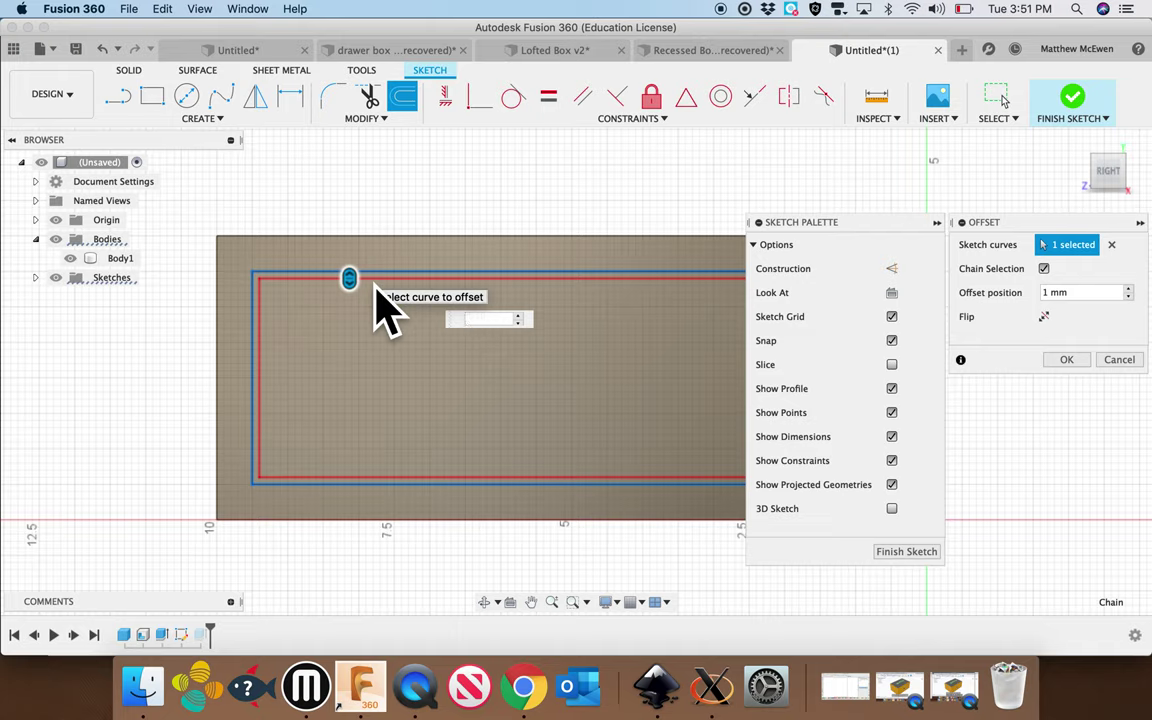
pyautogui.write('.5')
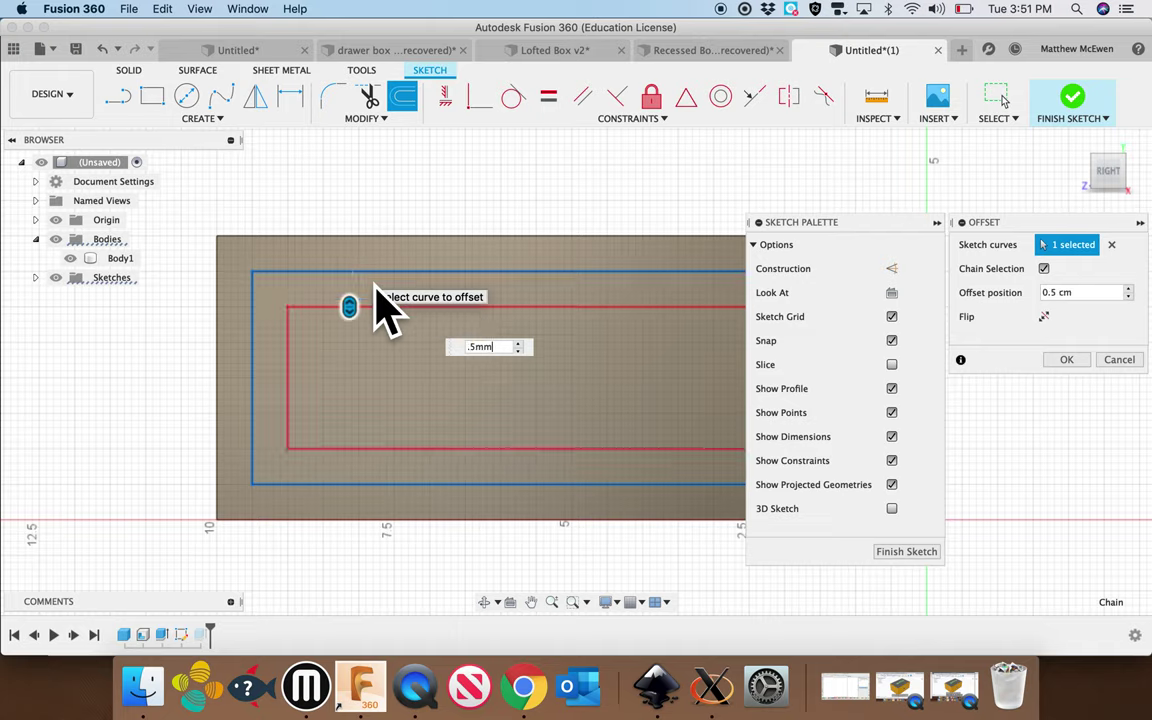
pyautogui.write('mm')
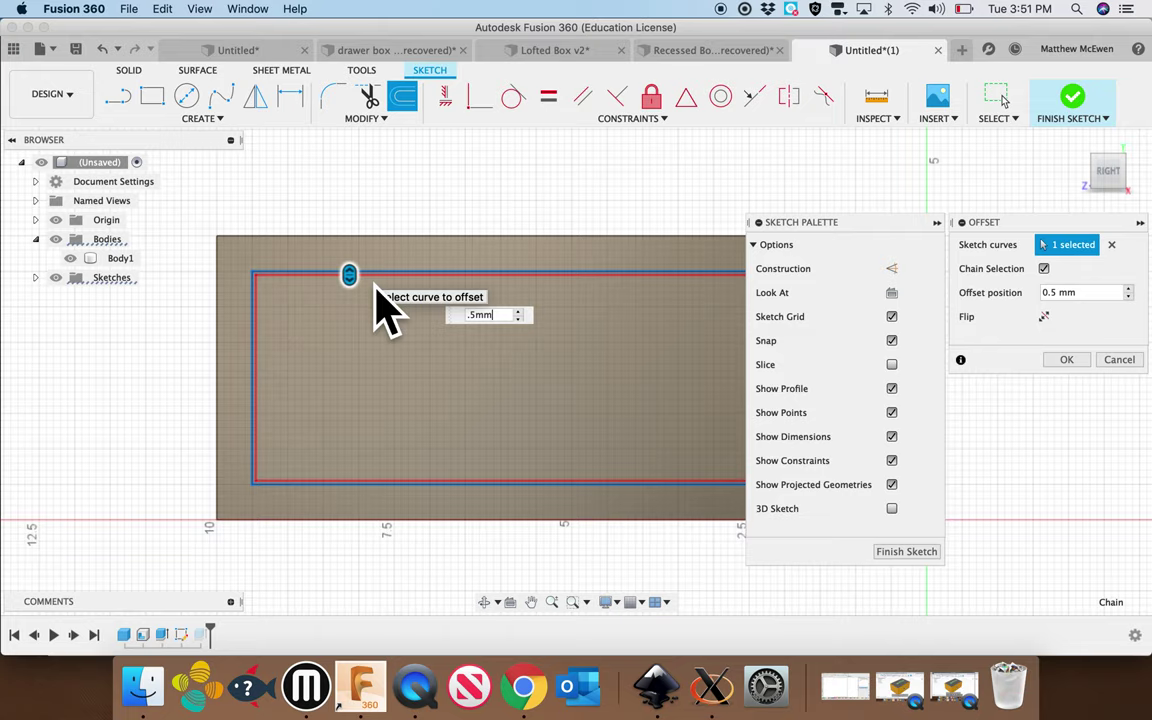
pyautogui.press('Return')
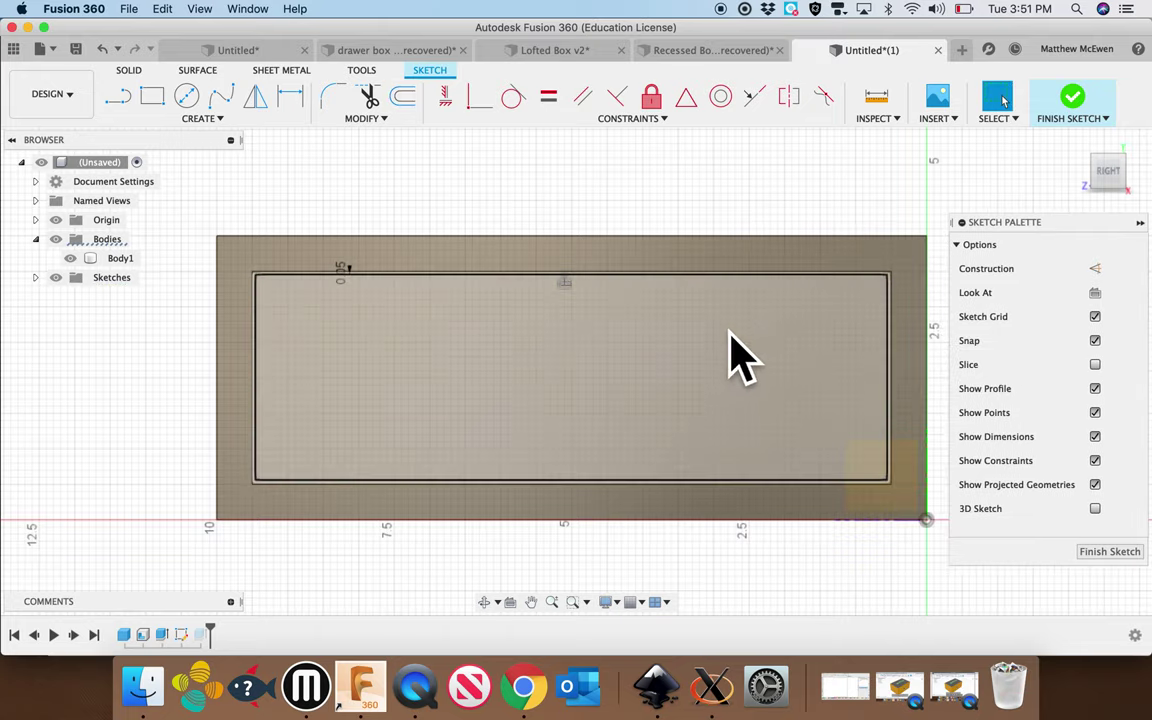
pyautogui.click(1110, 551)
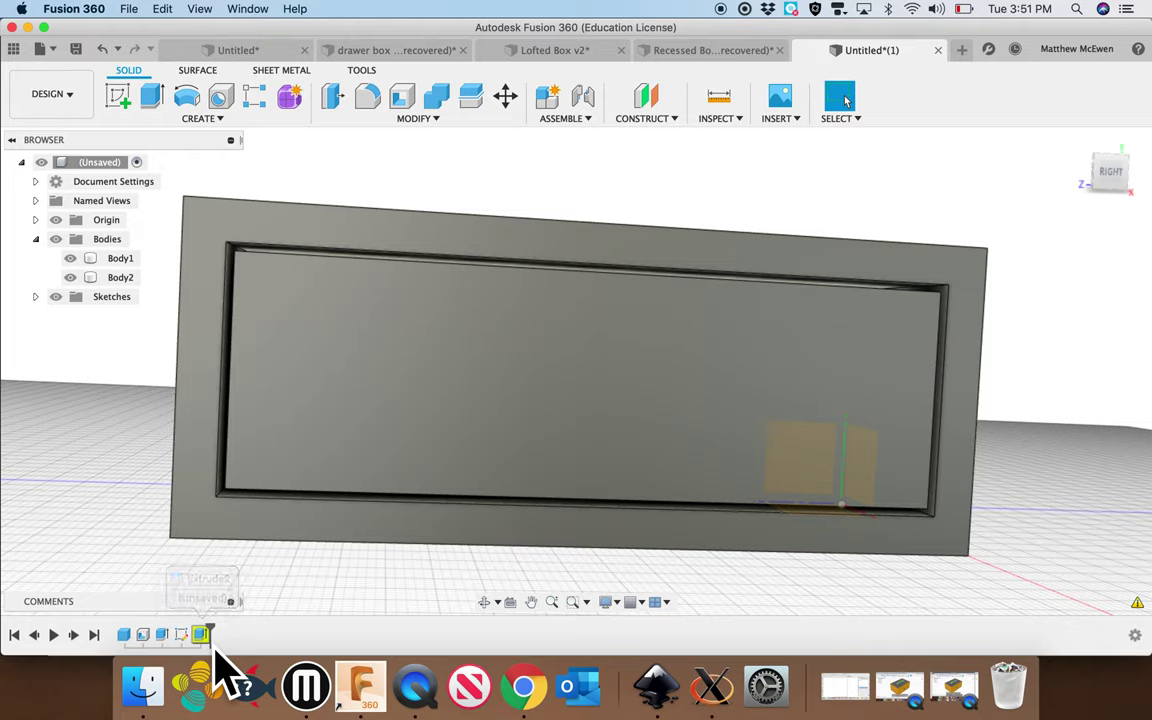
# Edit the drawer extrusion to use the new inner rectangle as its profile, keeping −4 cm and the New Body operation
pyautogui.doubleClick(203, 636)
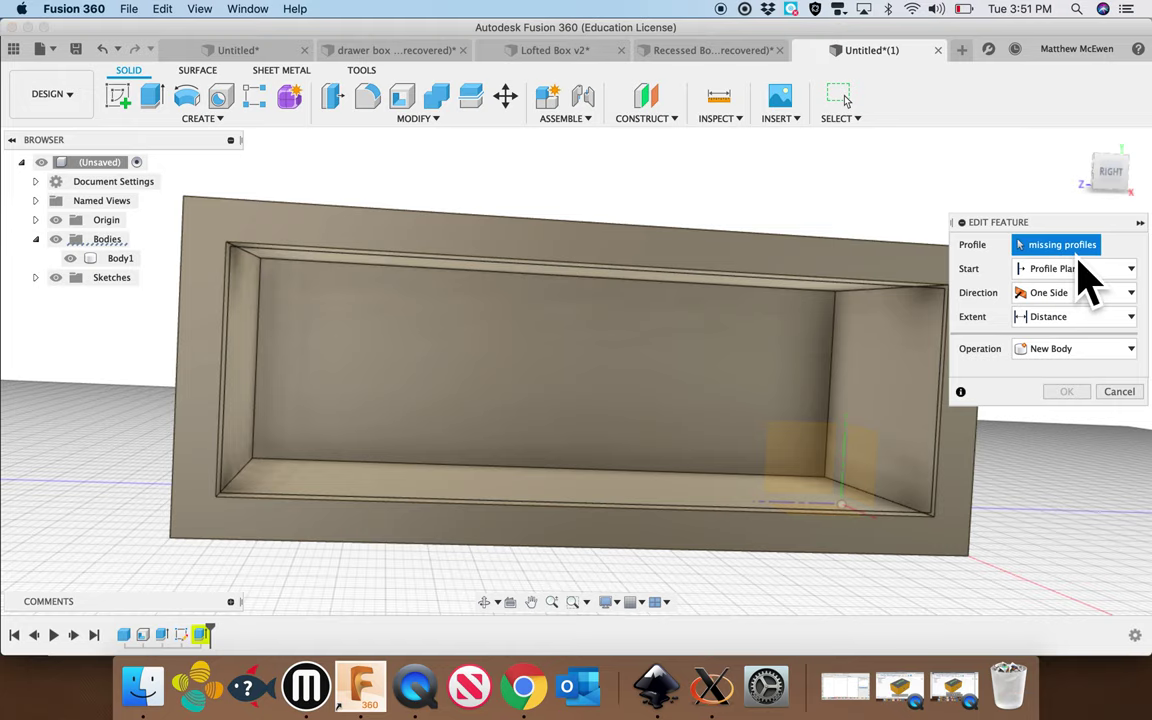
pyautogui.click(936, 348)
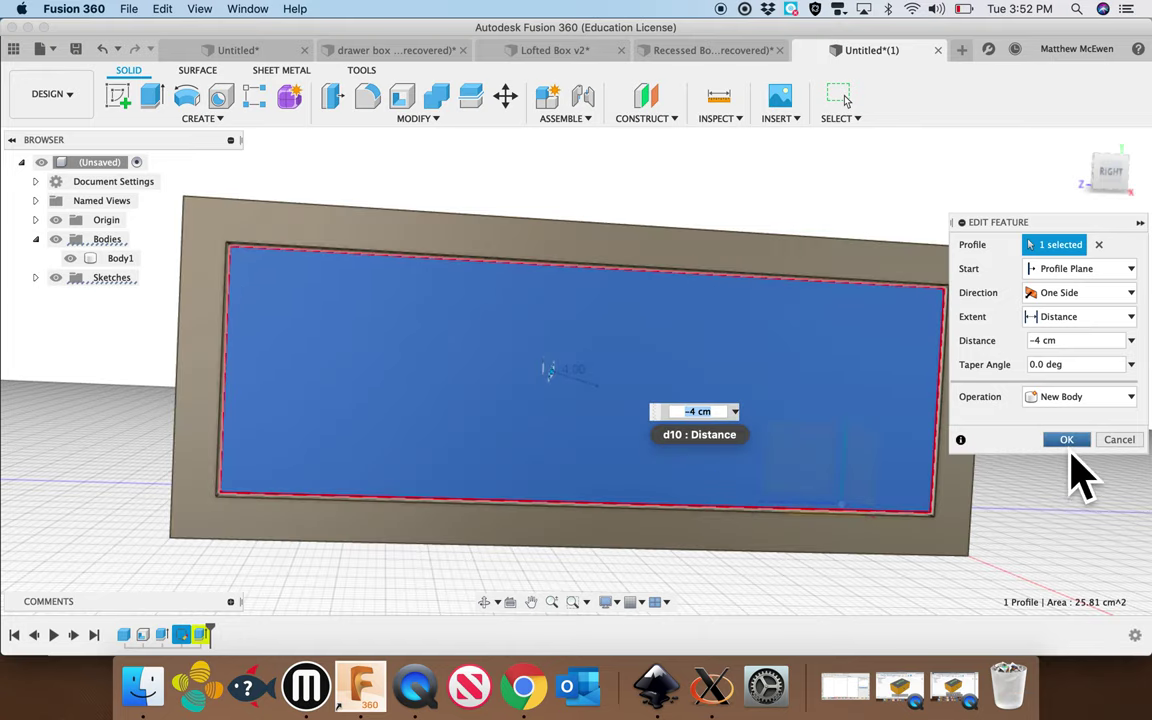
pyautogui.click(1066, 440)
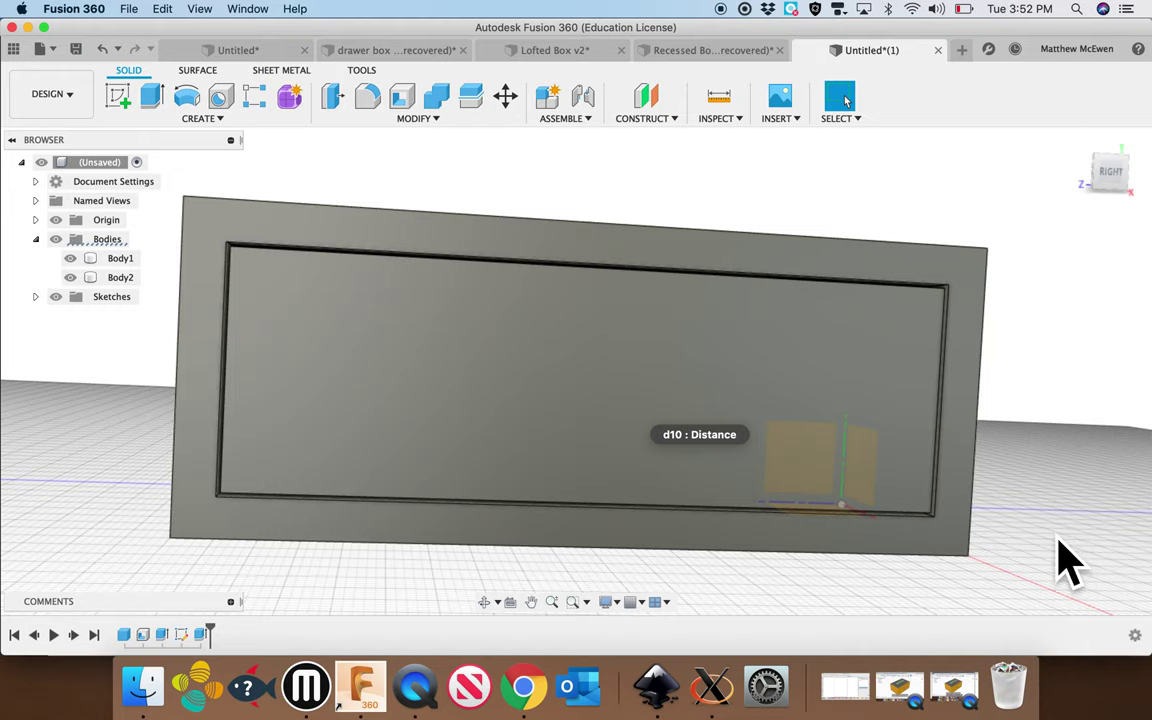
pyautogui.keyDown('shift'); pyautogui.hscroll(-5, 1058, 539); pyautogui.keyUp('shift')
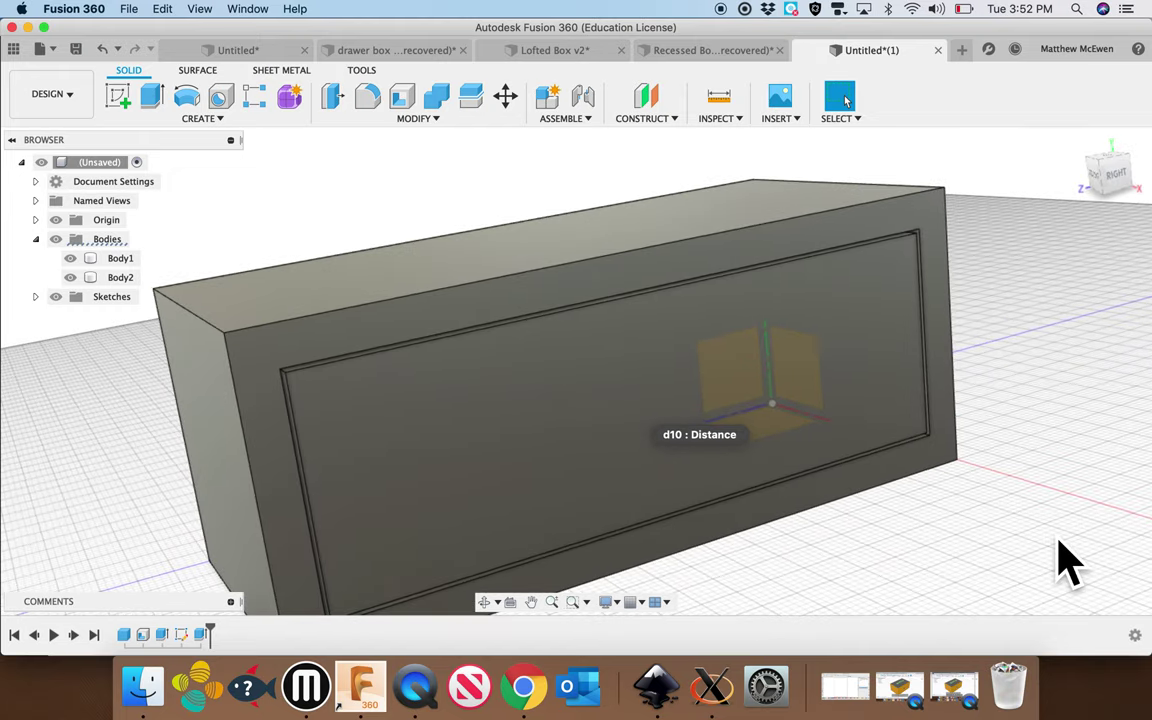
pyautogui.click(512, 418)
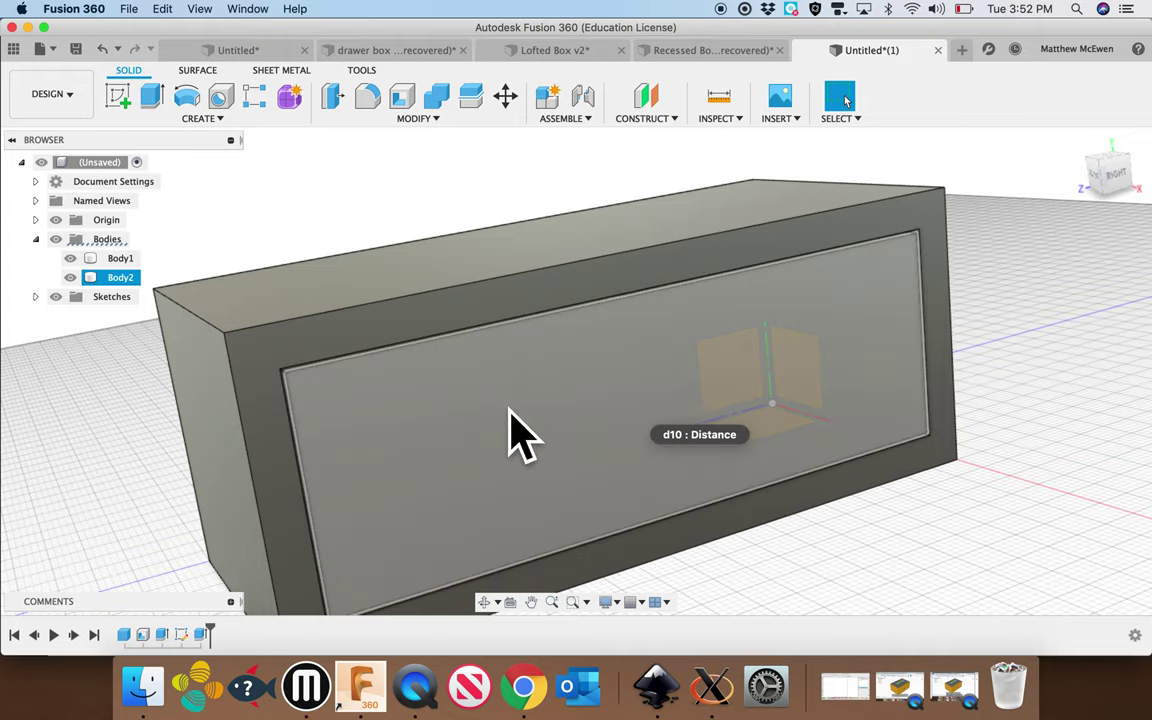
pyautogui.press('Escape')
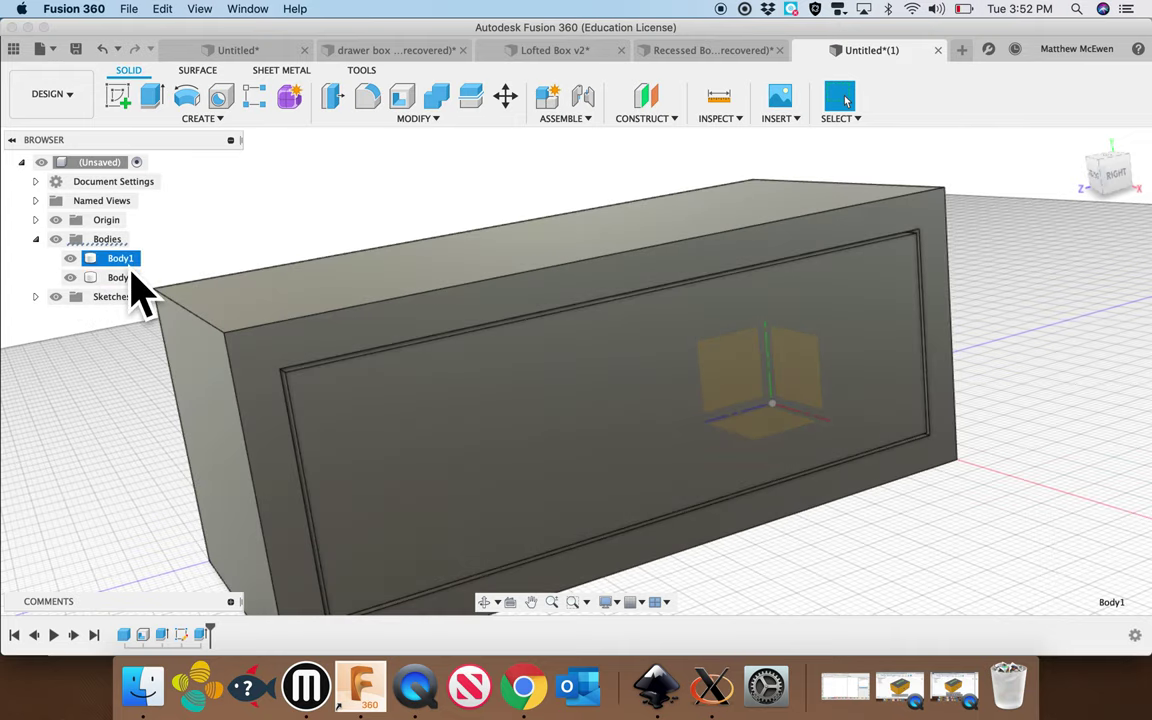
# Rename the case body Body1 as box and hide it
pyautogui.doubleClick(130, 264)
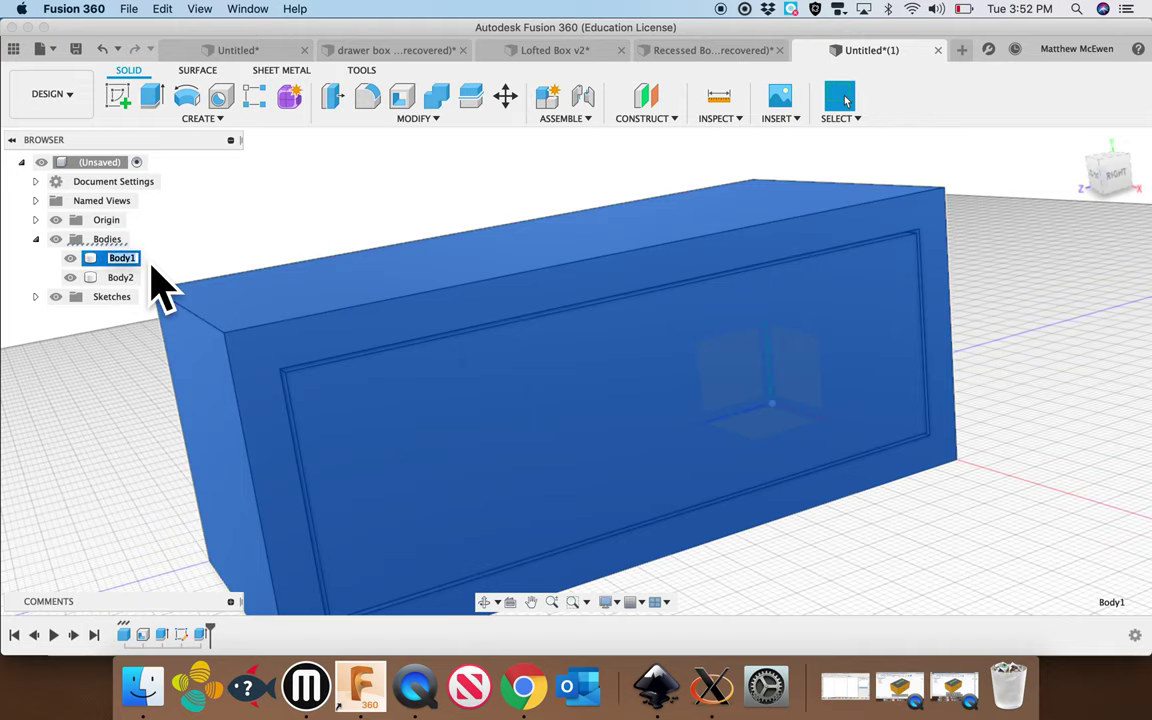
pyautogui.write('boxx')
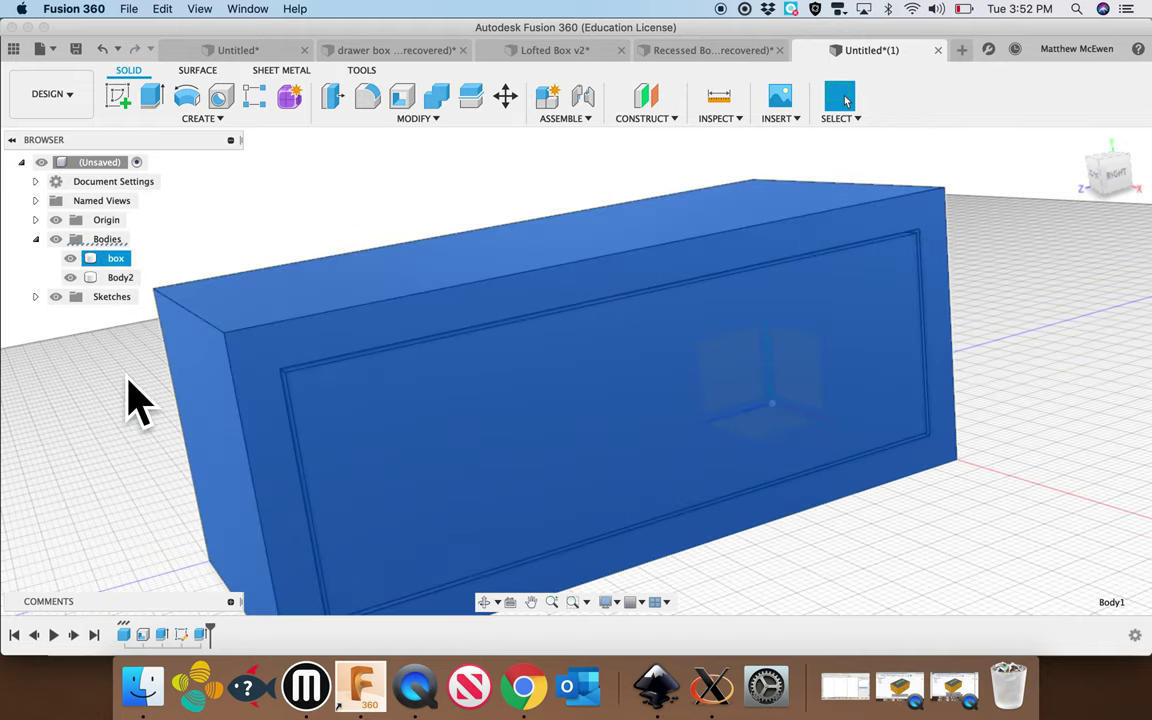
pyautogui.click(70, 258)
# Rename the inner body Body2 as drawer
pyautogui.click(120, 278)
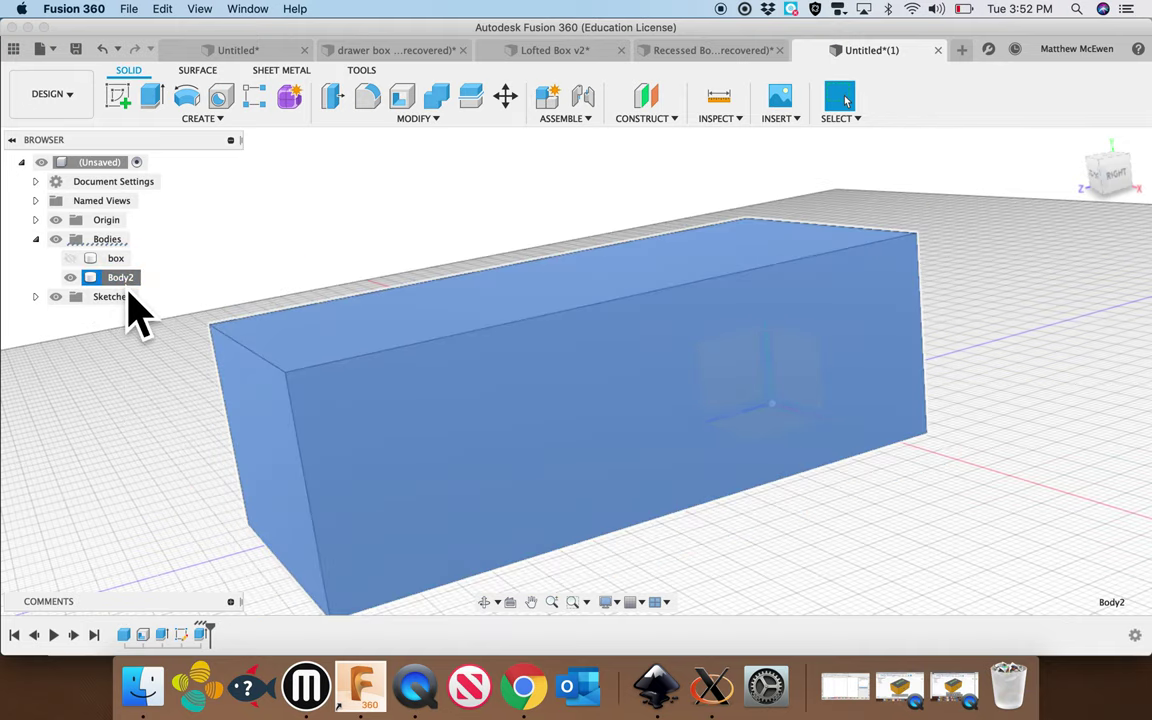
pyautogui.doubleClick(124, 282)
pyautogui.write('drwae')
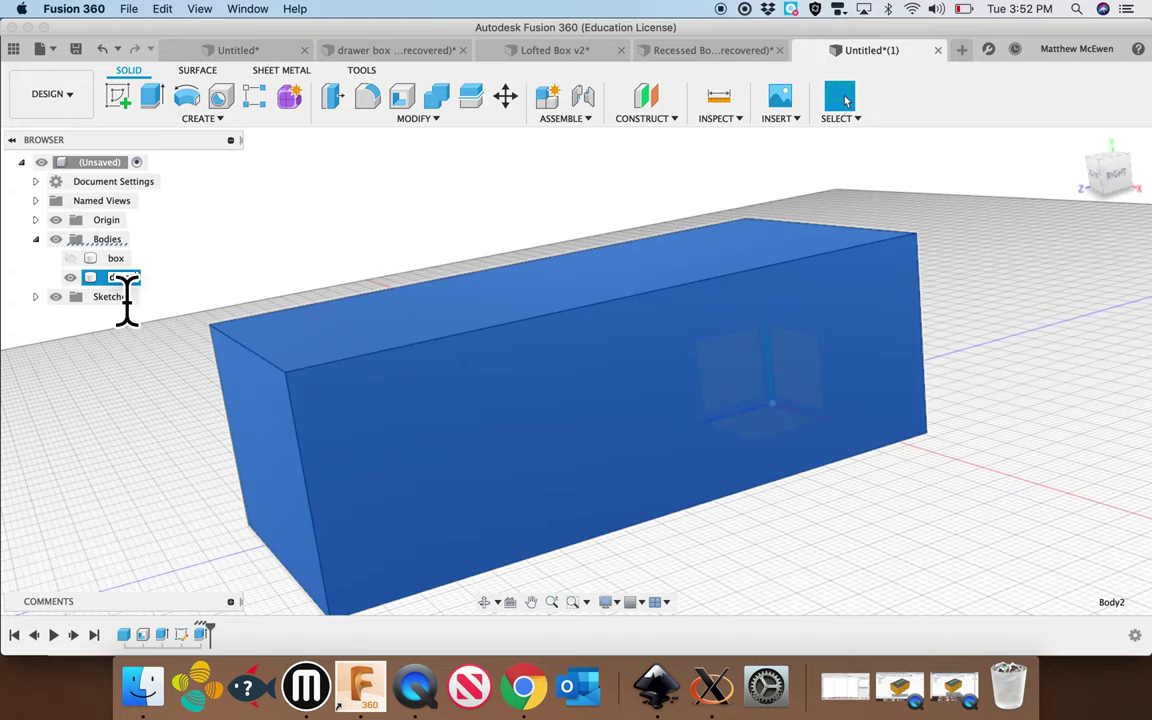
pyautogui.write('r')
pyautogui.click(712, 578)
# Shell the entire drawer body inward with a 2 mm inside thickness
pyautogui.keyDown('shift'); pyautogui.moveTo(712, 578); pyautogui.dragTo(690, 552, button='middle'); pyautogui.keyUp('shift')
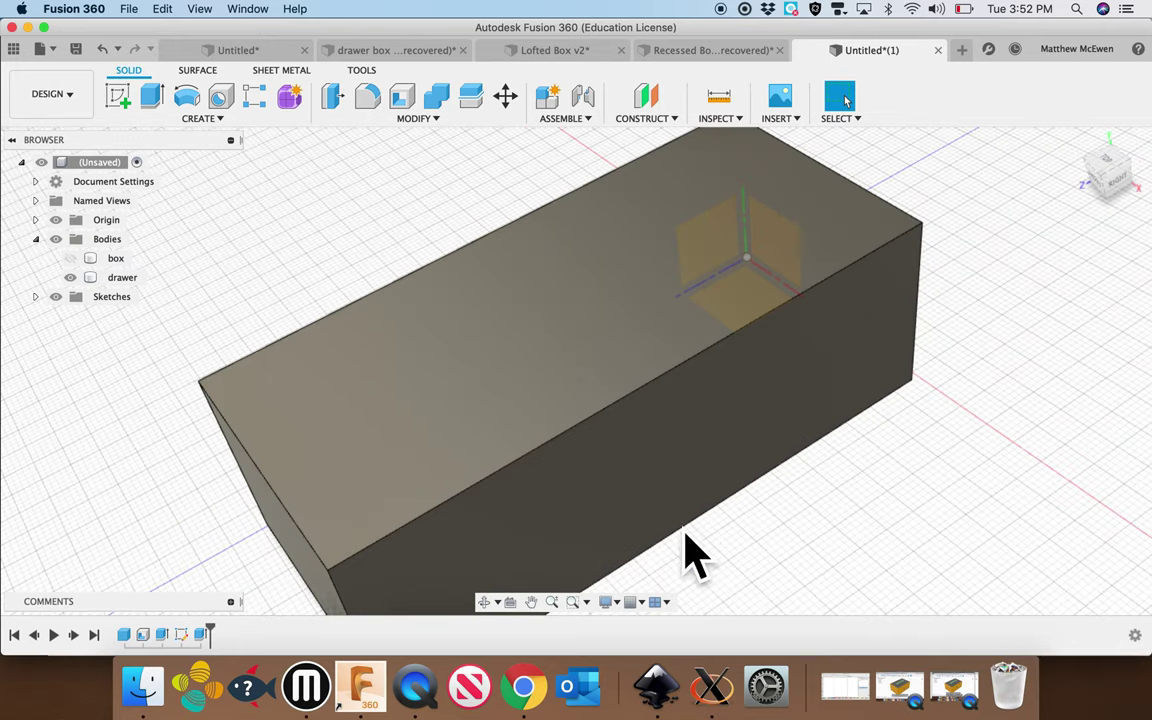
pyautogui.click(496, 355)
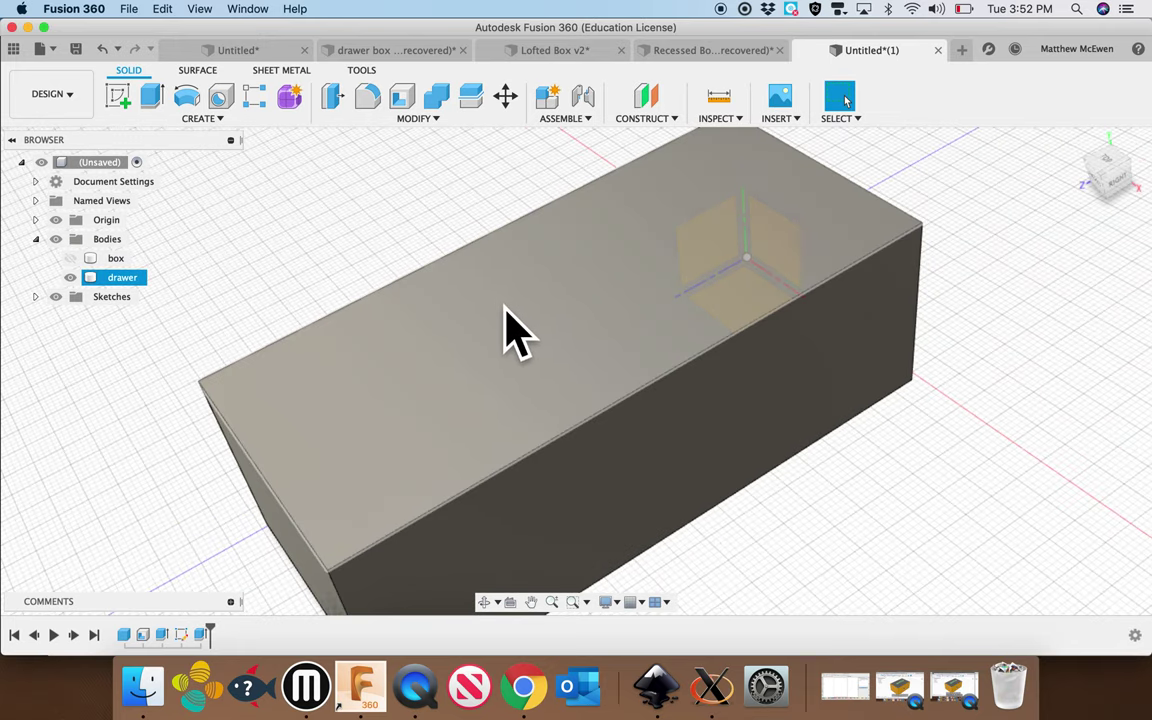
pyautogui.click(406, 216)
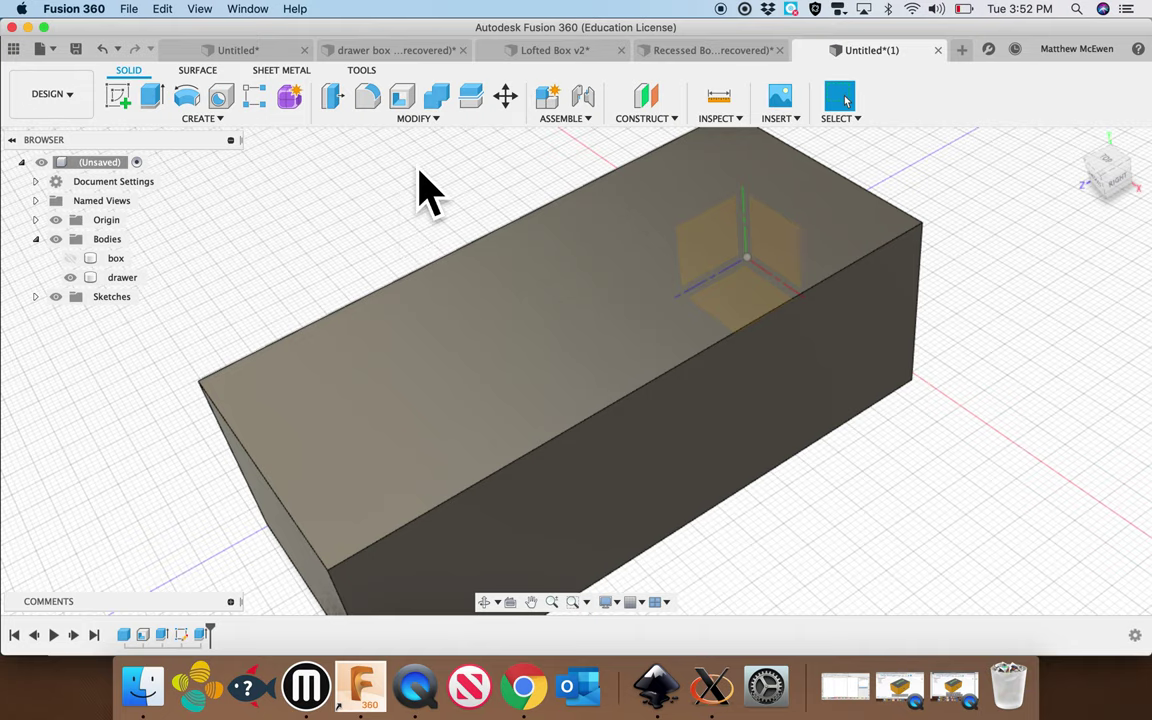
pyautogui.click(406, 104)
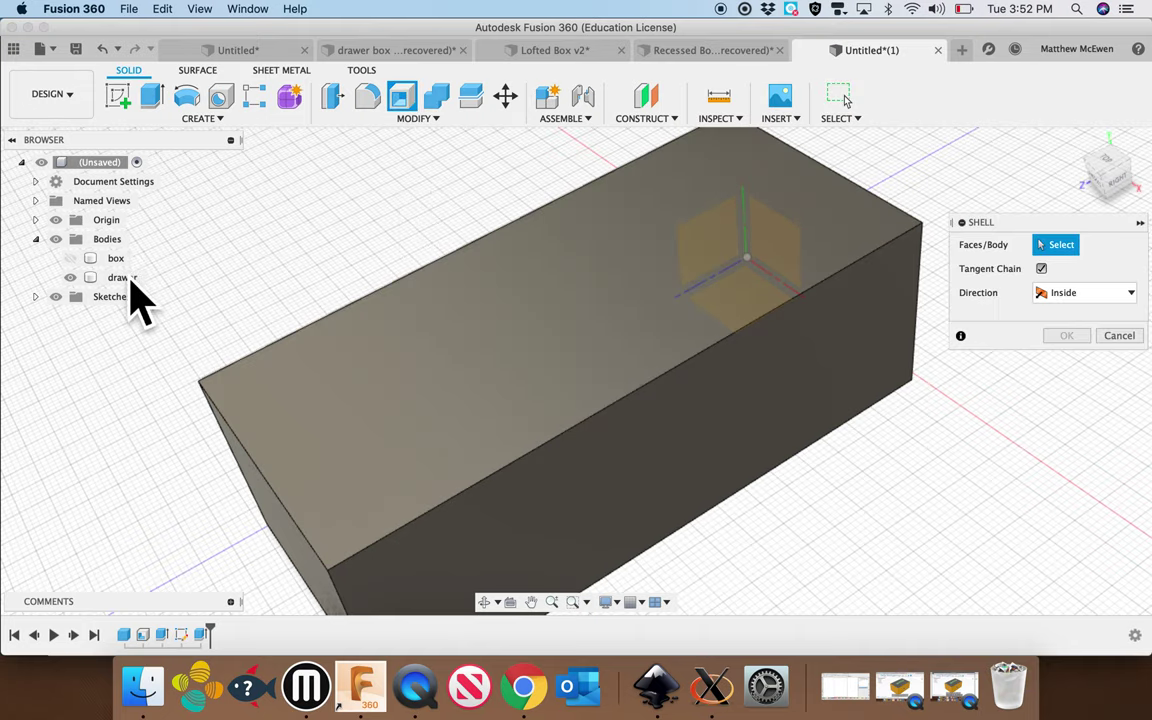
pyautogui.click(124, 281)
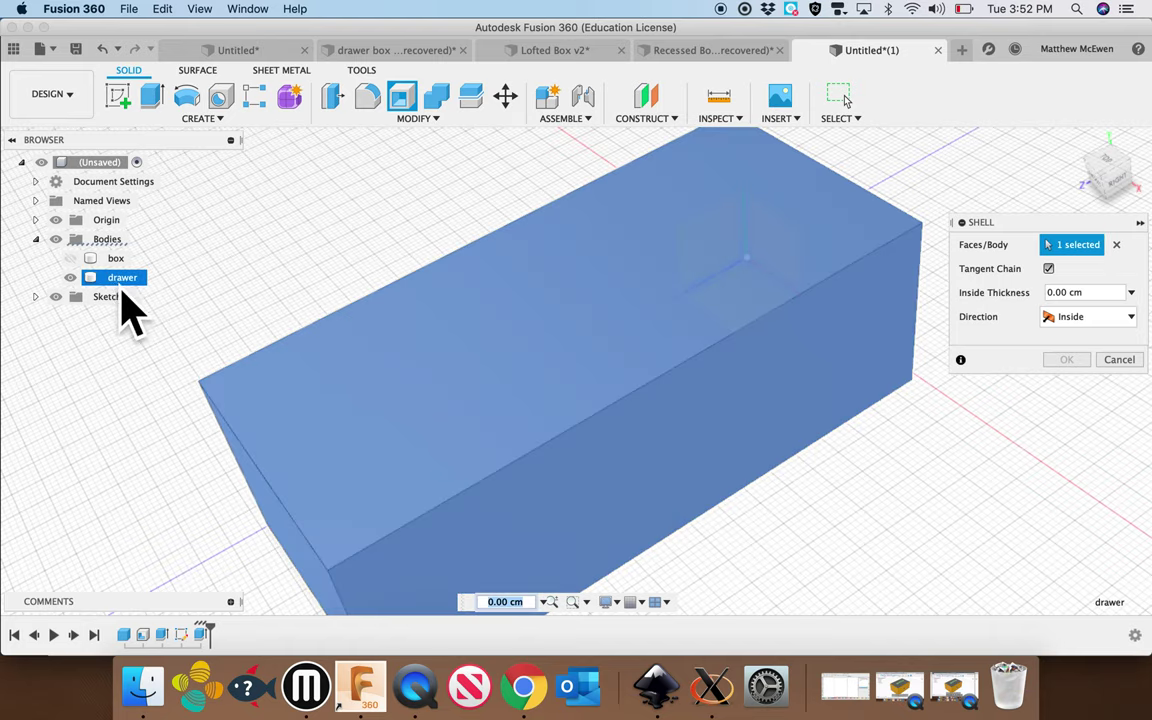
pyautogui.click(1067, 295)
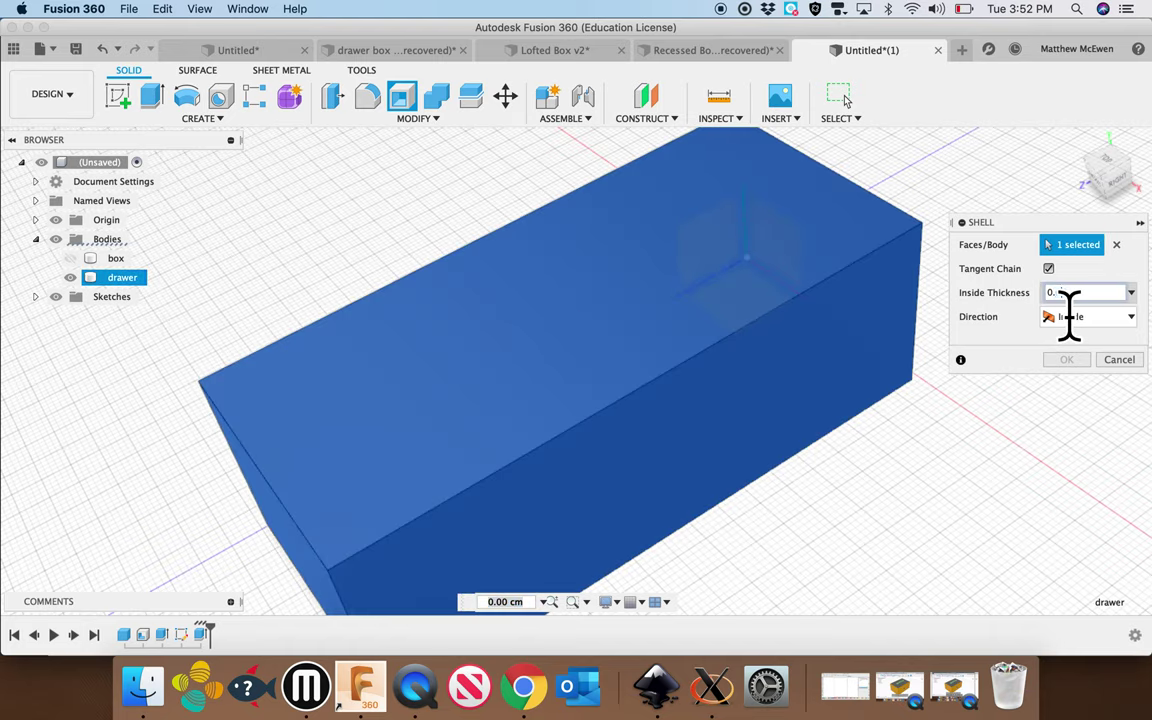
pyautogui.write('2')
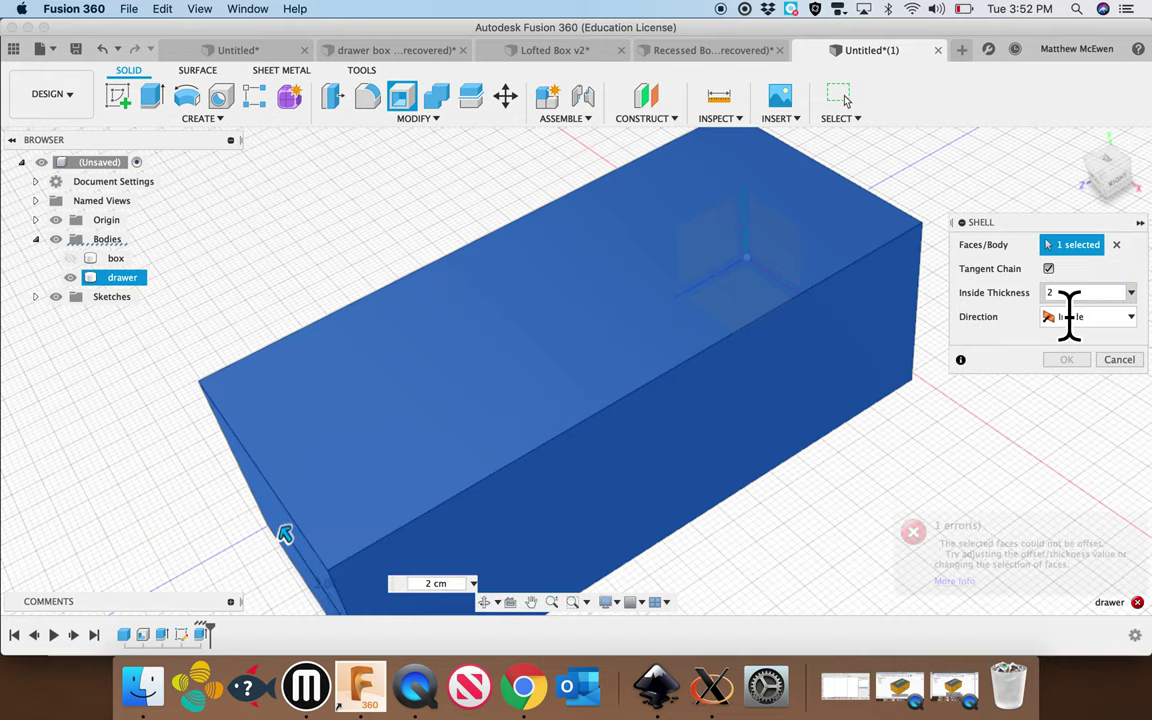
pyautogui.write('mm')
pyautogui.press('Return')
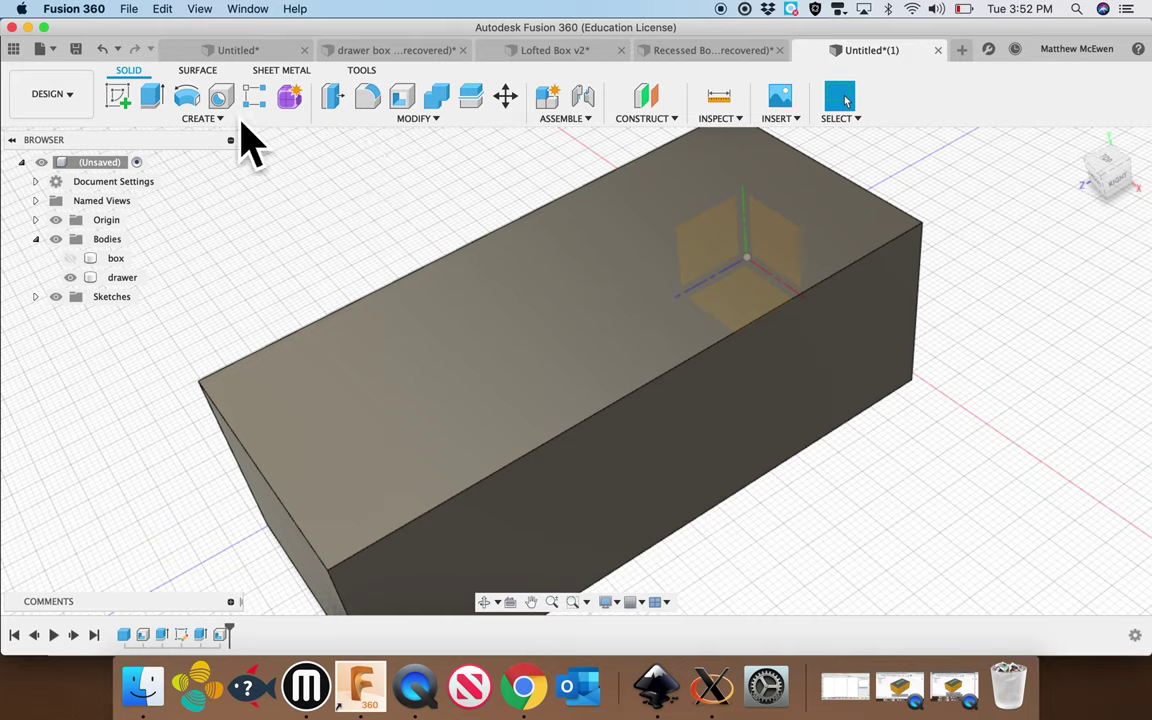
# Extrude the drawer's top face by −2 mm to cut the top open
pyautogui.click(158, 102)
pyautogui.click(626, 312)
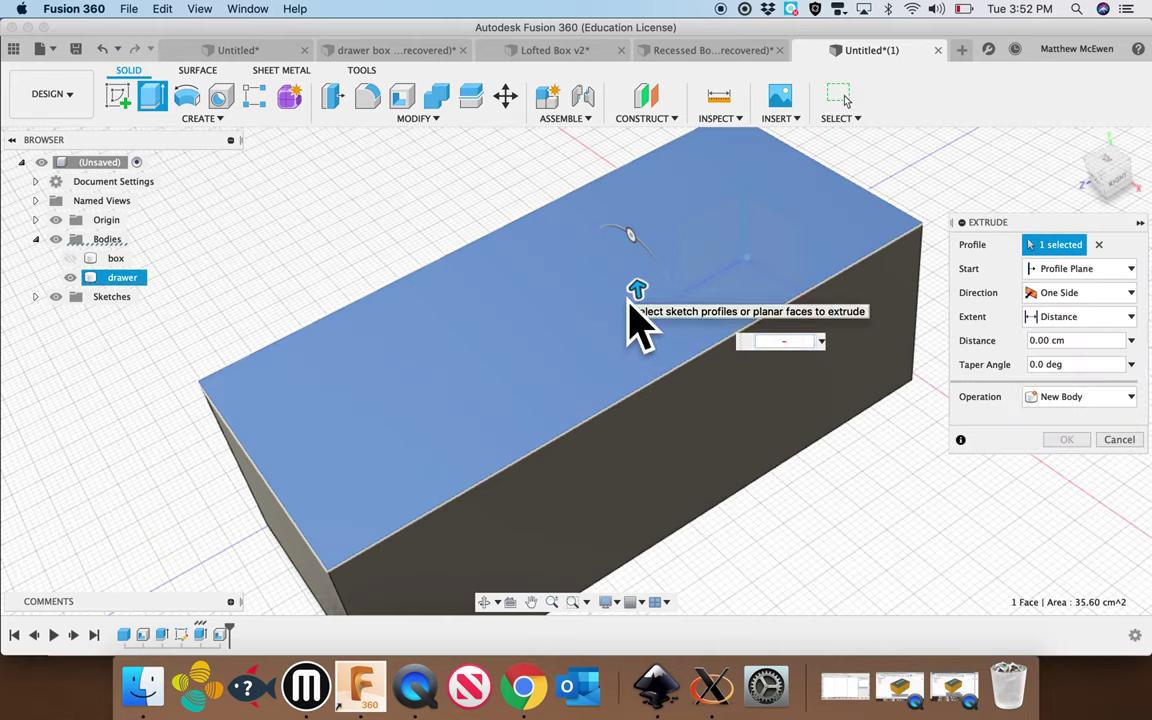
pyautogui.write('-2mm')
pyautogui.press('Return')
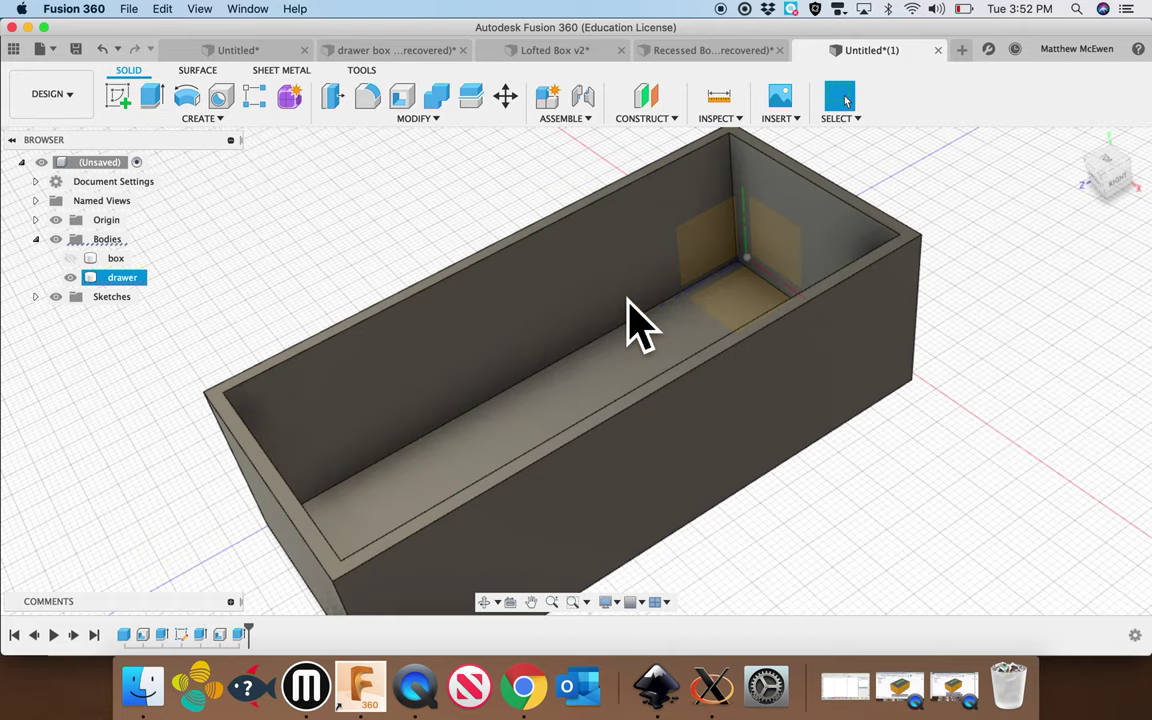
# Show the box body again and examine how the open drawer sits inside it
pyautogui.keyDown('shift'); pyautogui.scroll(3, 895, 494); pyautogui.keyUp('shift')
pyautogui.keyDown('shift'); pyautogui.scroll(-3, 895, 494); pyautogui.keyUp('shift')
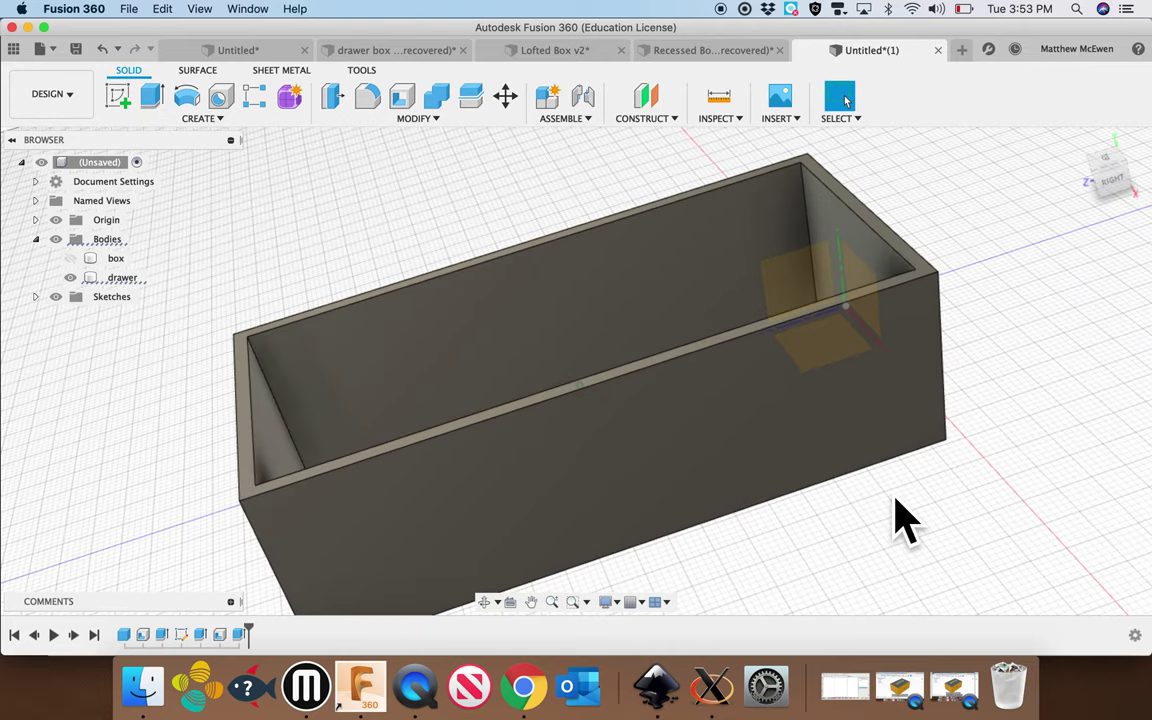
pyautogui.click(70, 259)
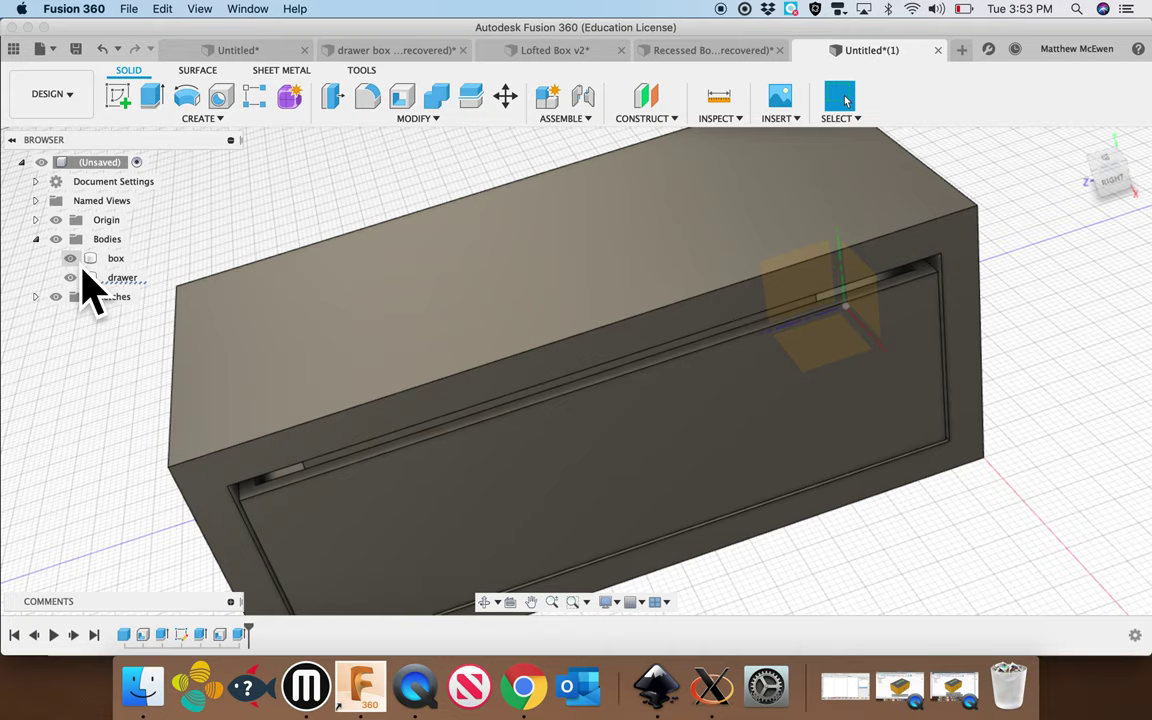
pyautogui.click(140, 277)
pyautogui.click(906, 566)
pyautogui.keyDown('shift'); pyautogui.scroll(-3, 906, 566); pyautogui.keyUp('shift')
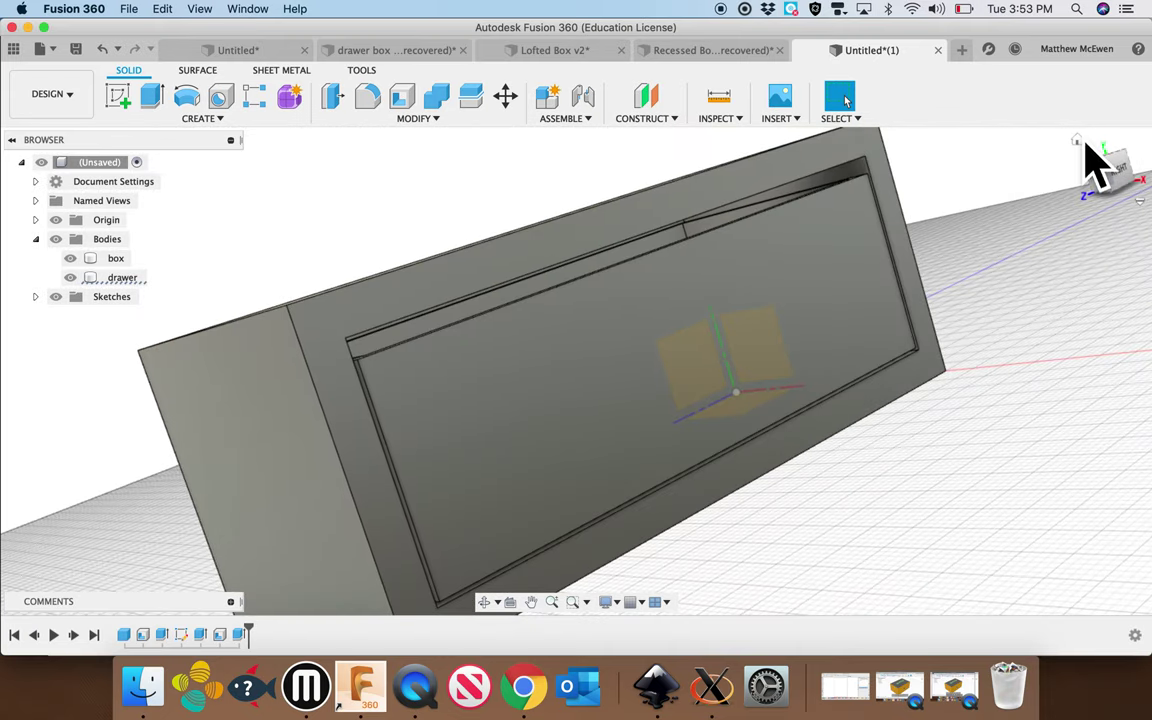
pyautogui.click(1088, 152)
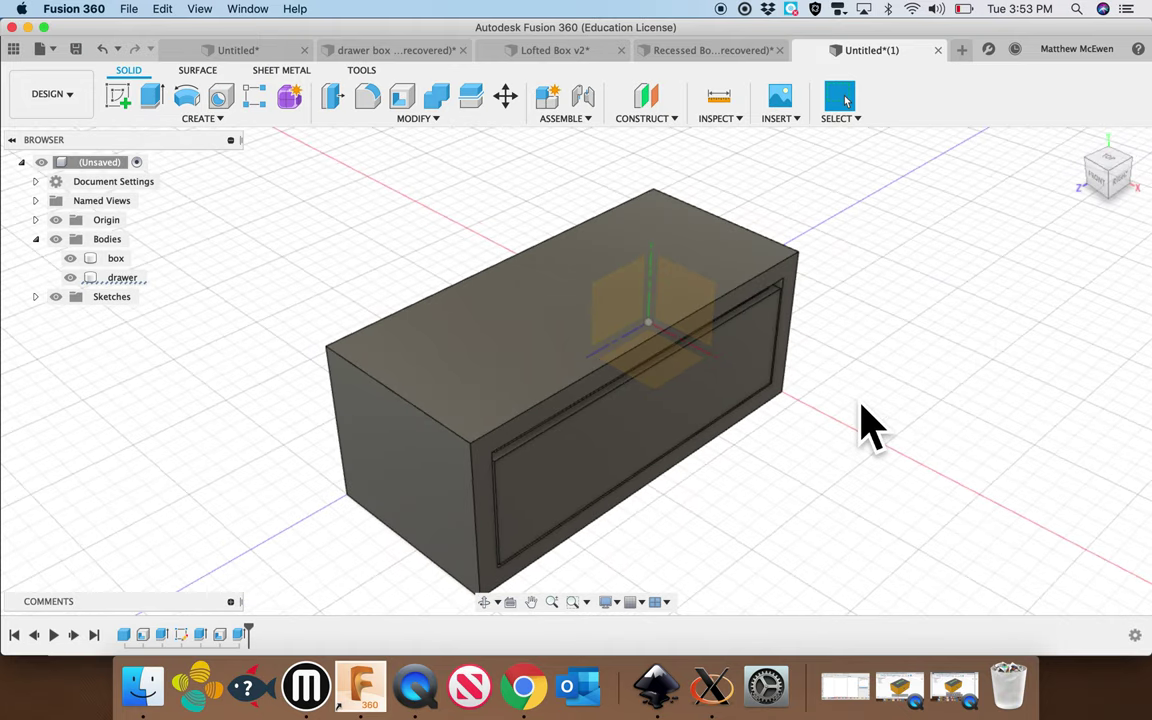
pyautogui.keyDown('shift'); pyautogui.scroll(5, 864, 424); pyautogui.keyUp('shift')
pyautogui.click(617, 411)
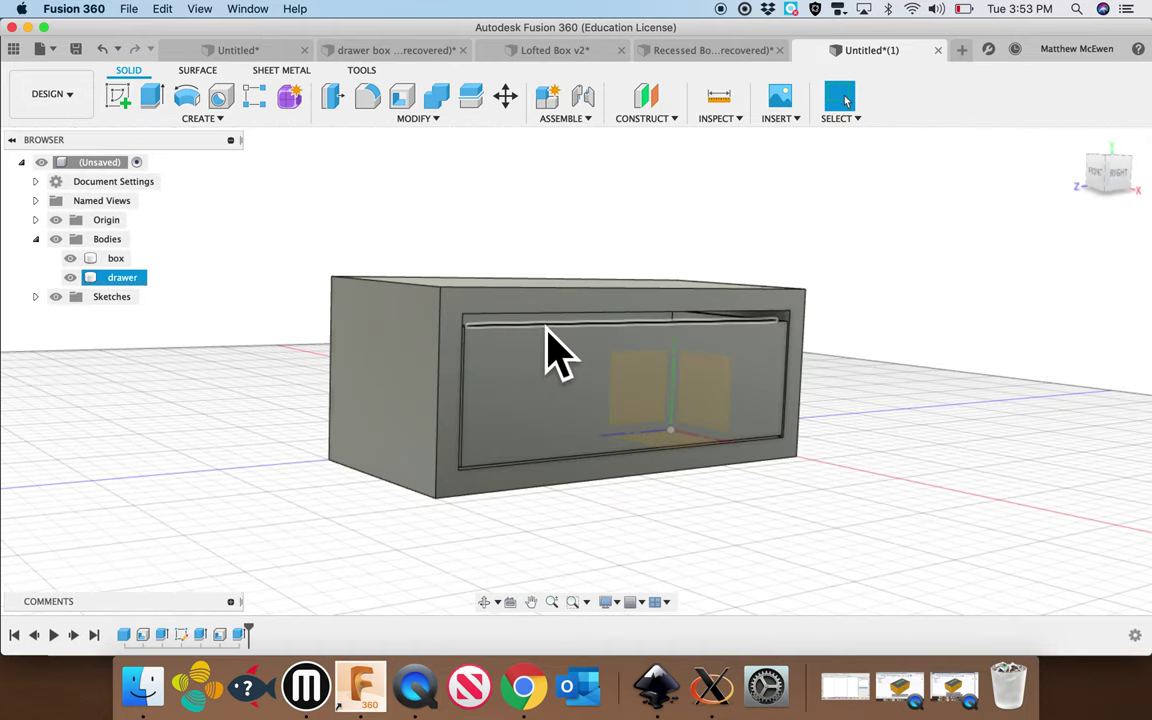
pyautogui.keyDown('shift'); pyautogui.moveTo(750, 470); pyautogui.dragTo(707, 417, button='middle'); pyautogui.keyUp('shift')
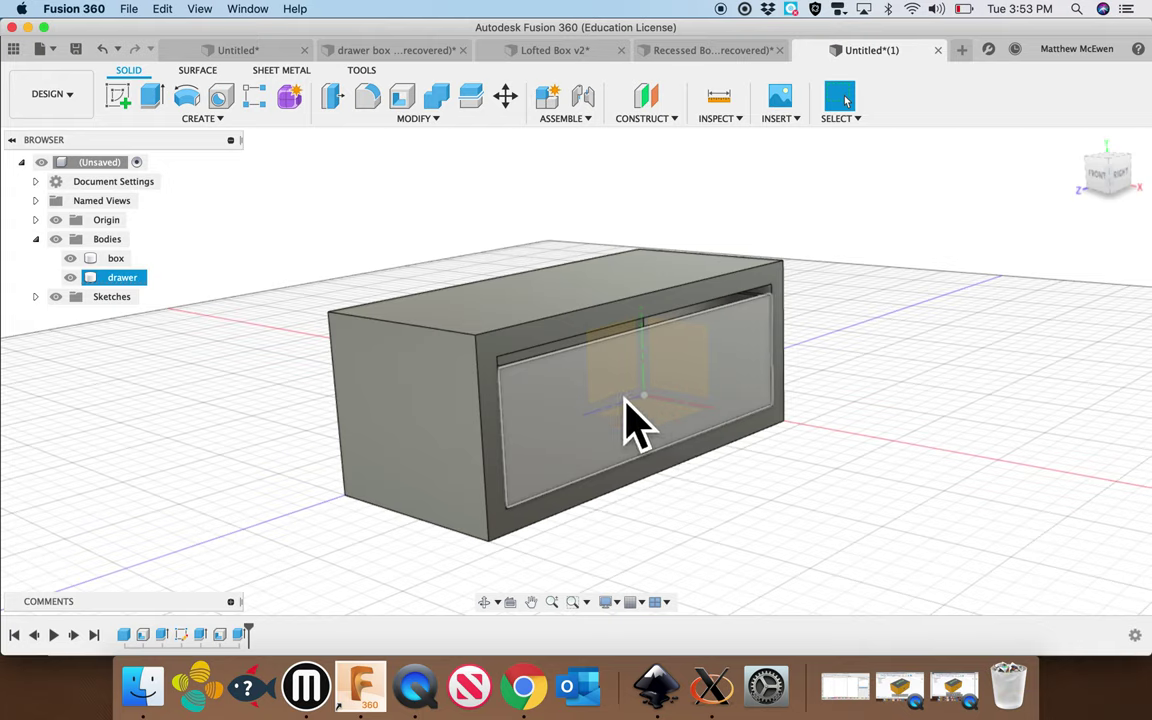
# Clear the drawer selection and browse the solid creation commands
pyautogui.click(362, 170)
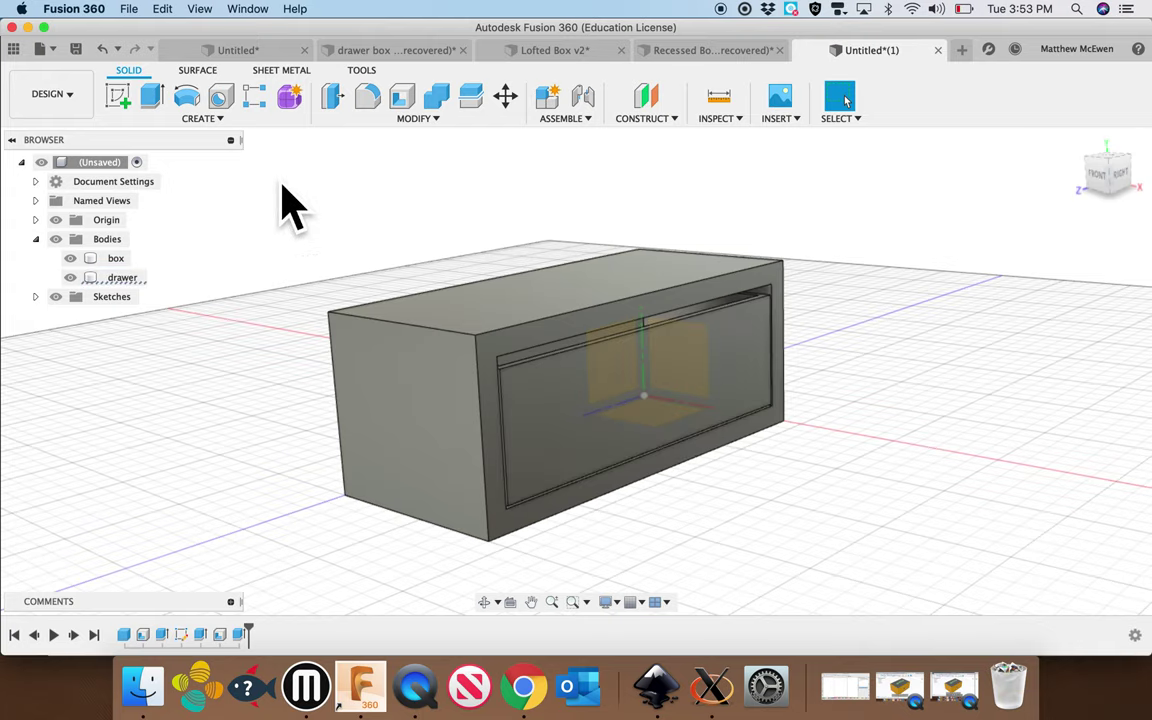
pyautogui.click(211, 119)
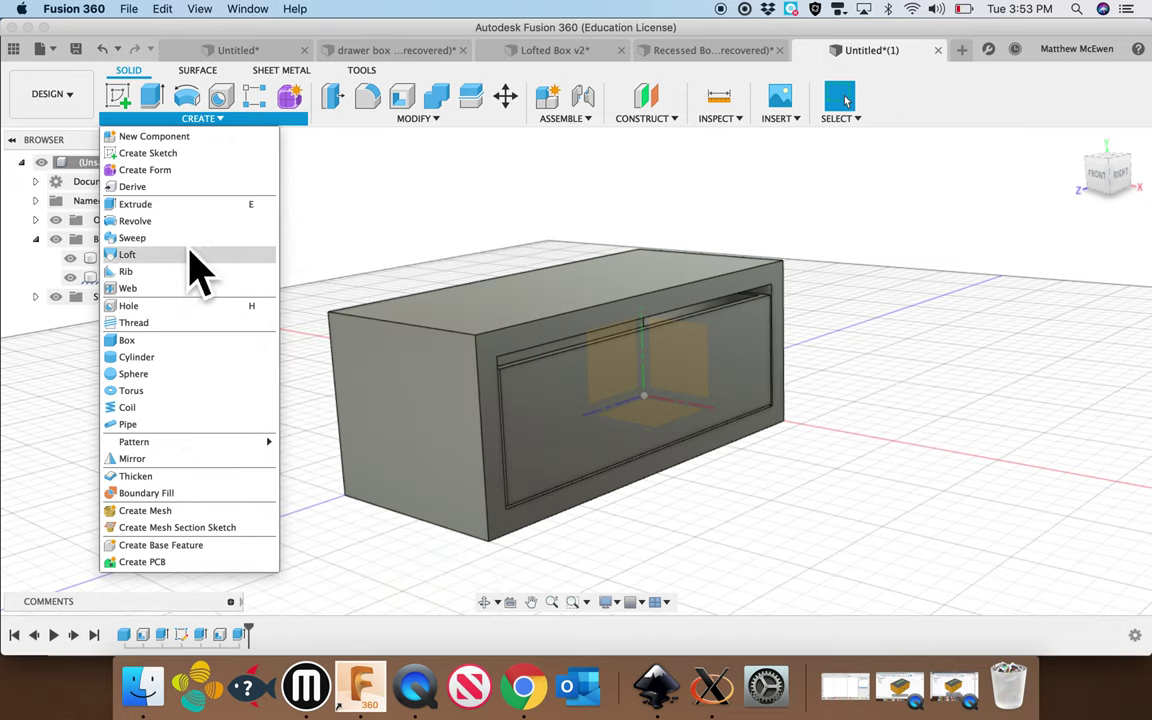